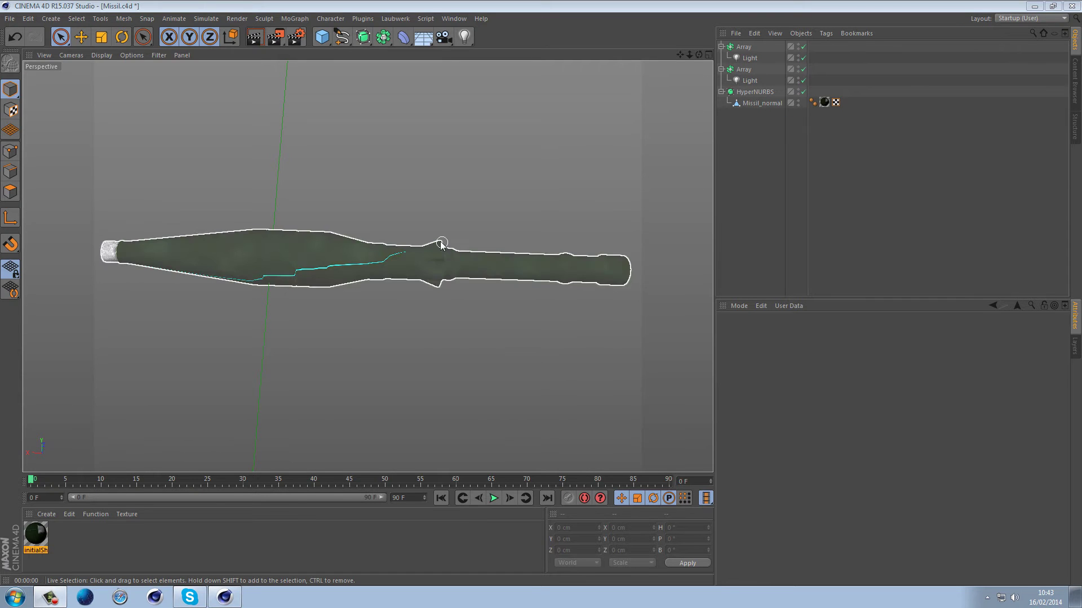
- Back in the editor view, select Missil_normal and display it in Gouraud Shading (Lines)
left_click_drag(553, 161, 401, 214, "alt")
scroll(401, 214, "up", 5)
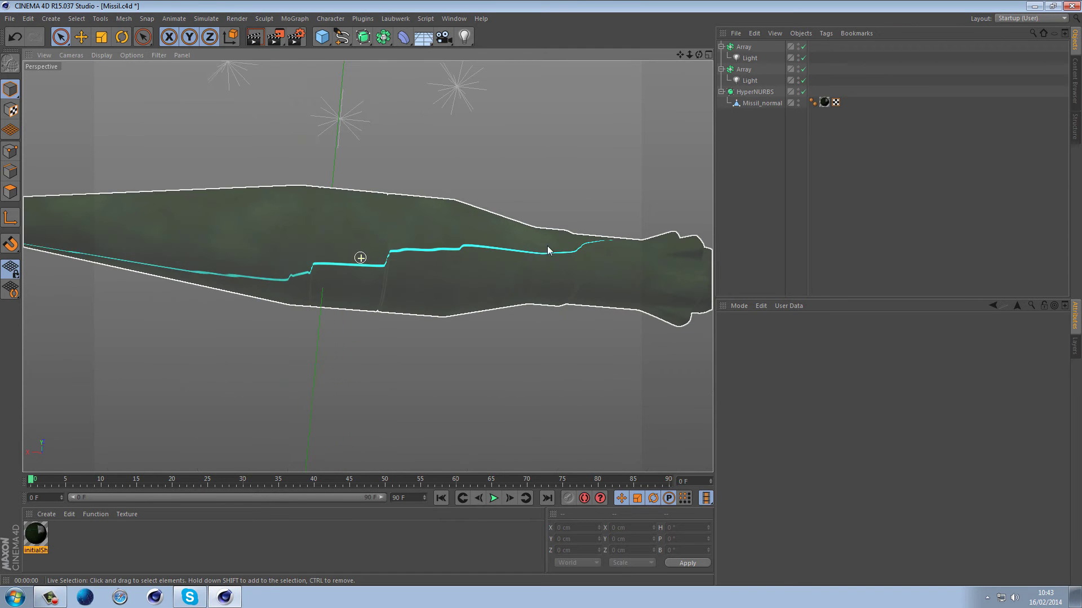
left_click_drag(467, 138, 534, 242, "alt")
scroll(534, 242, "down", 1)
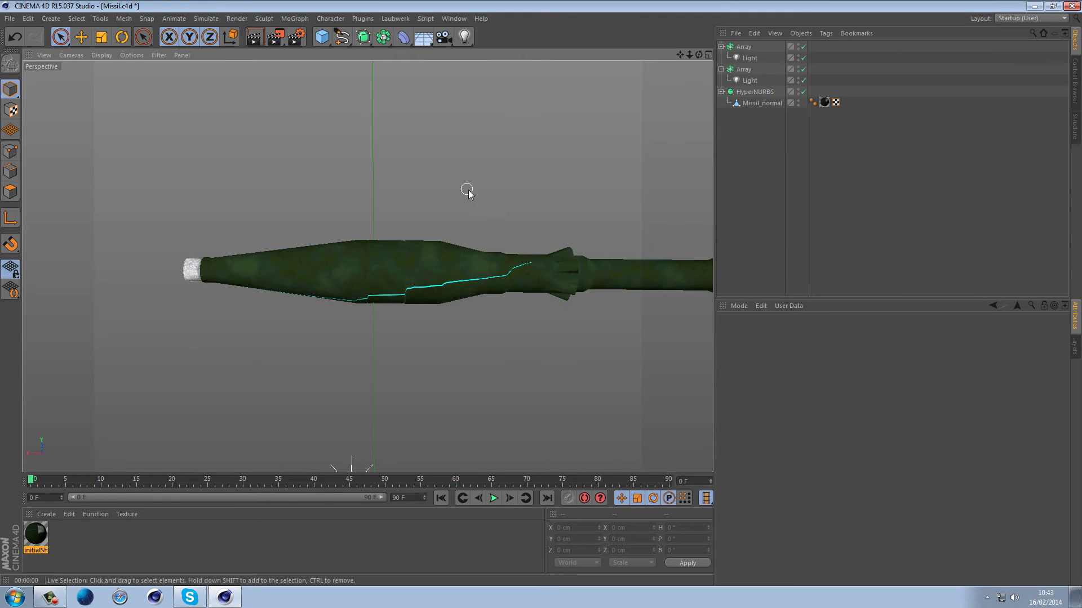
left_click_drag(499, 221, 349, 304, "alt")
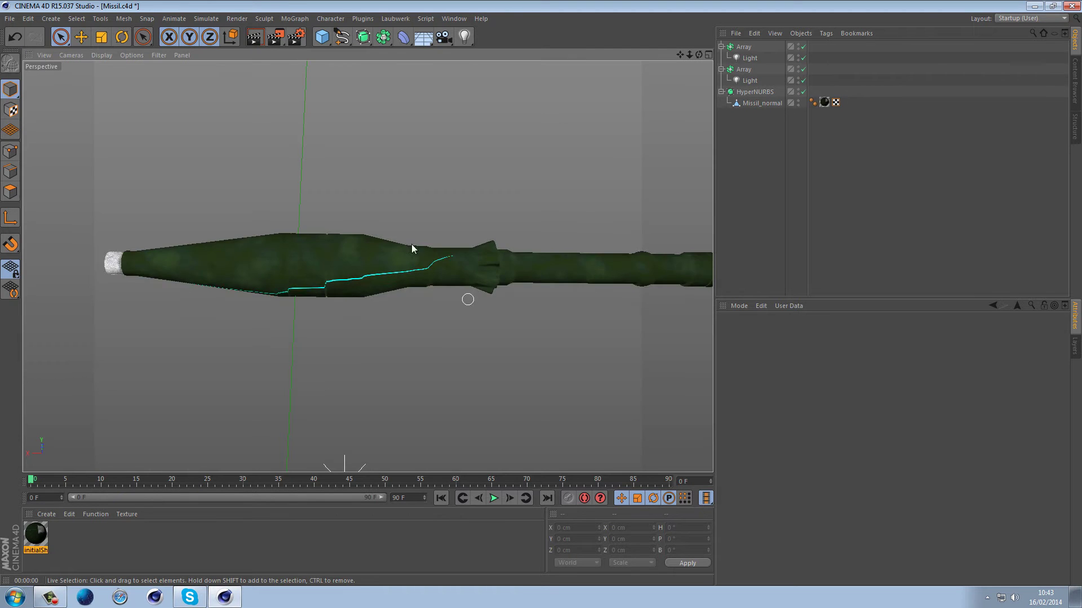
left_click(412, 245)
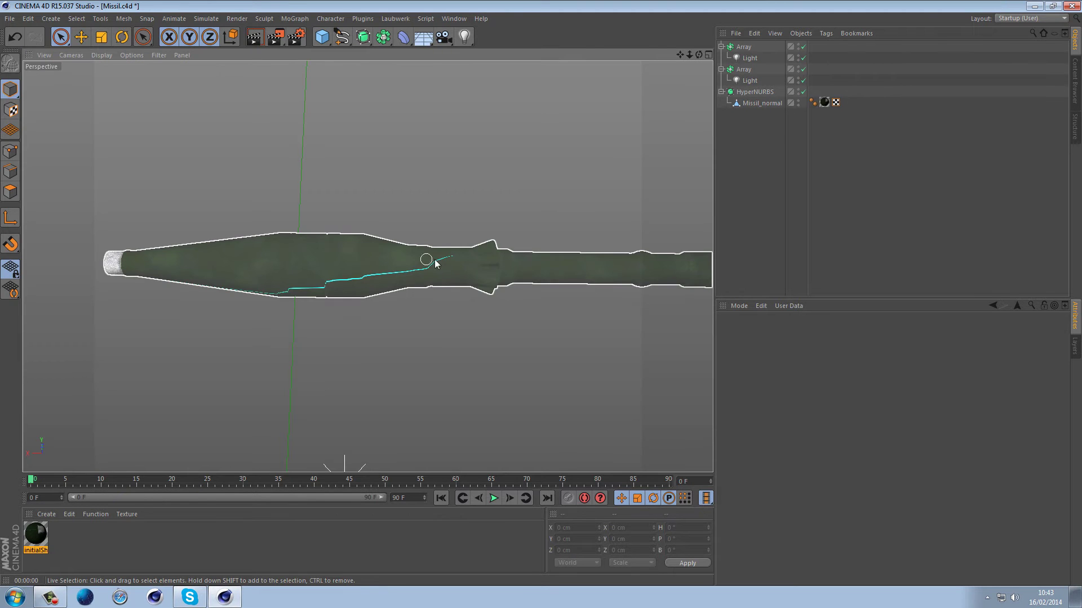
left_click(637, 313)
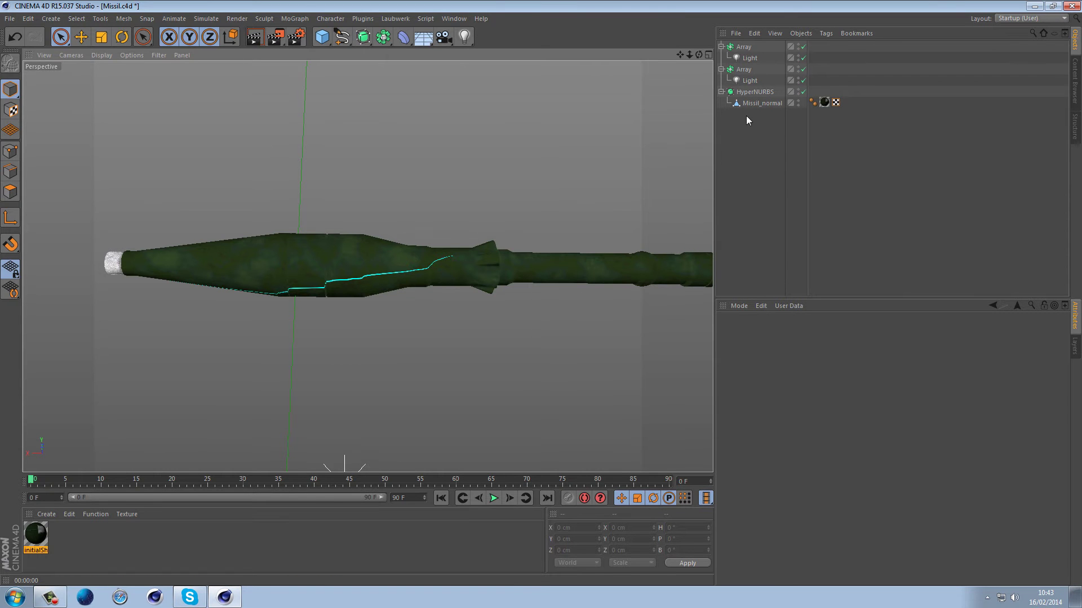
left_click(756, 105)
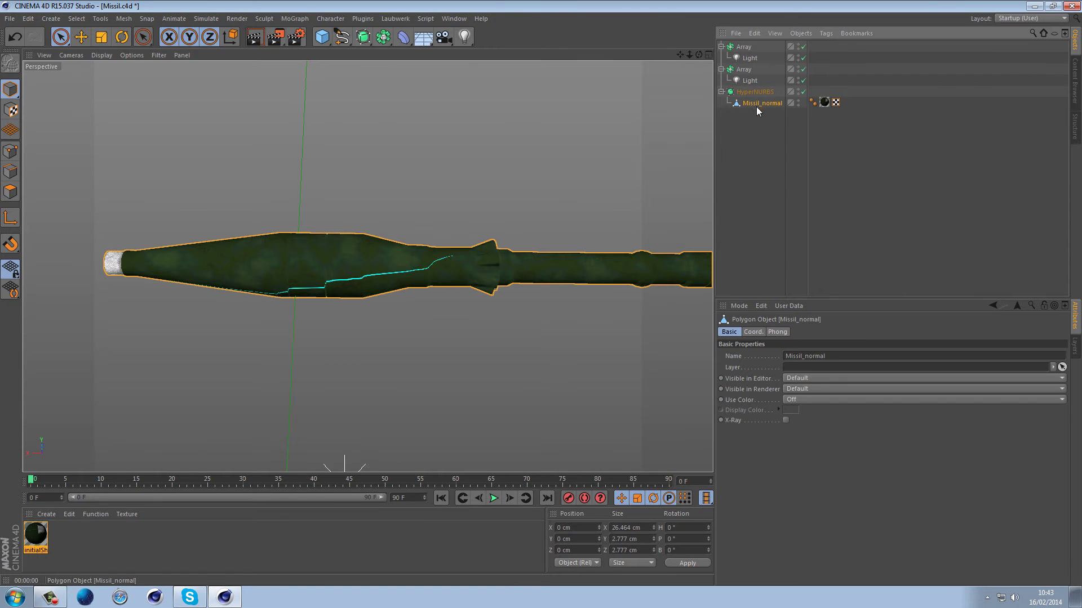
left_click(101, 54)
left_click(124, 83)
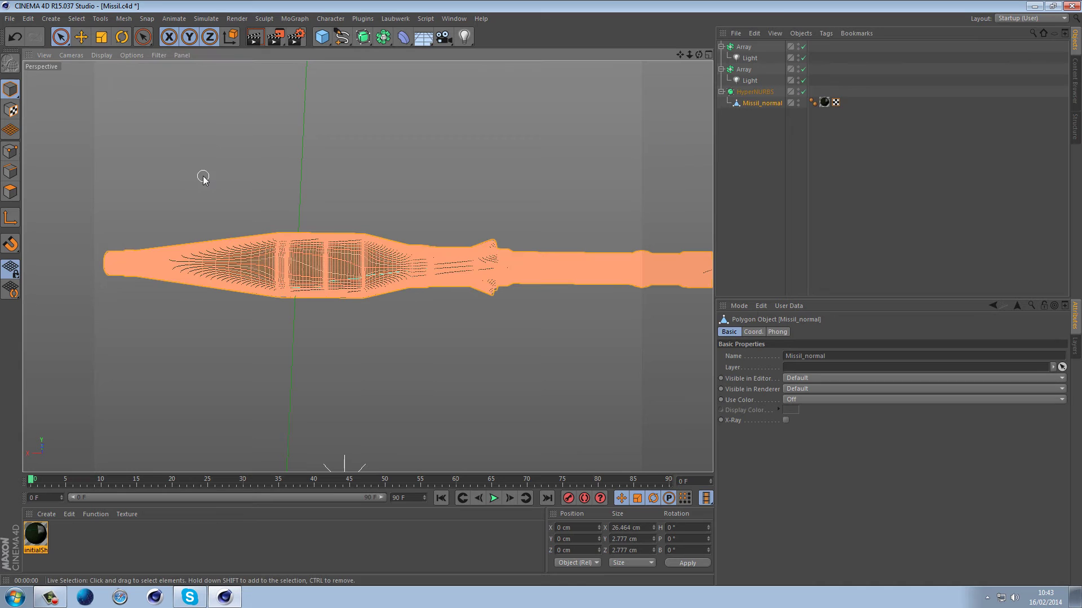
- Disable HyperNURBS and zoom in on the missile's raw low-poly cage
left_click(804, 91)
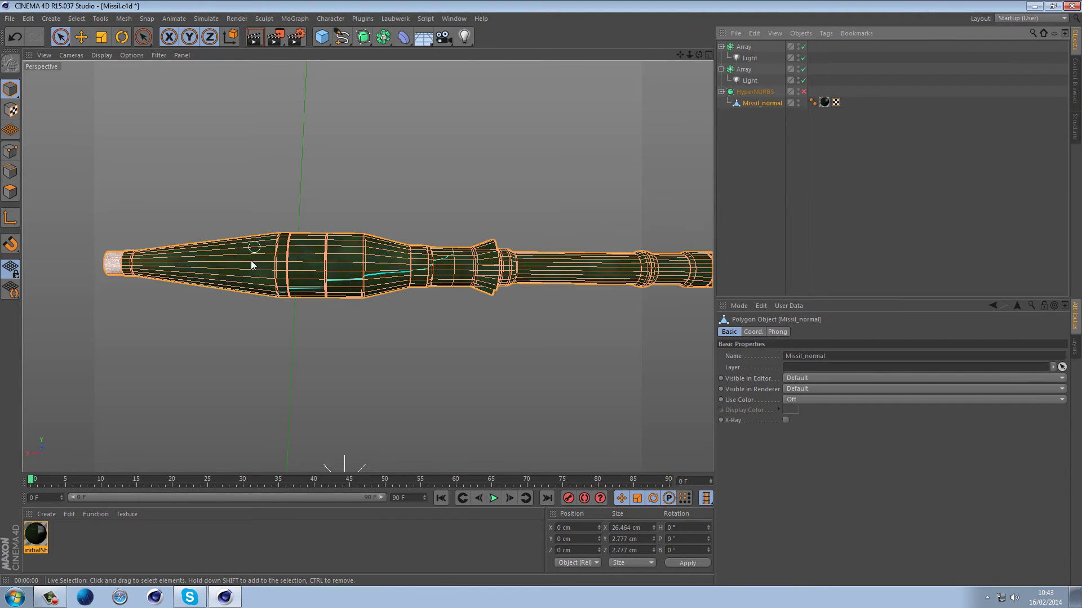
scroll(112, 231, "up", 5)
scroll(344, 313, "up", 3)
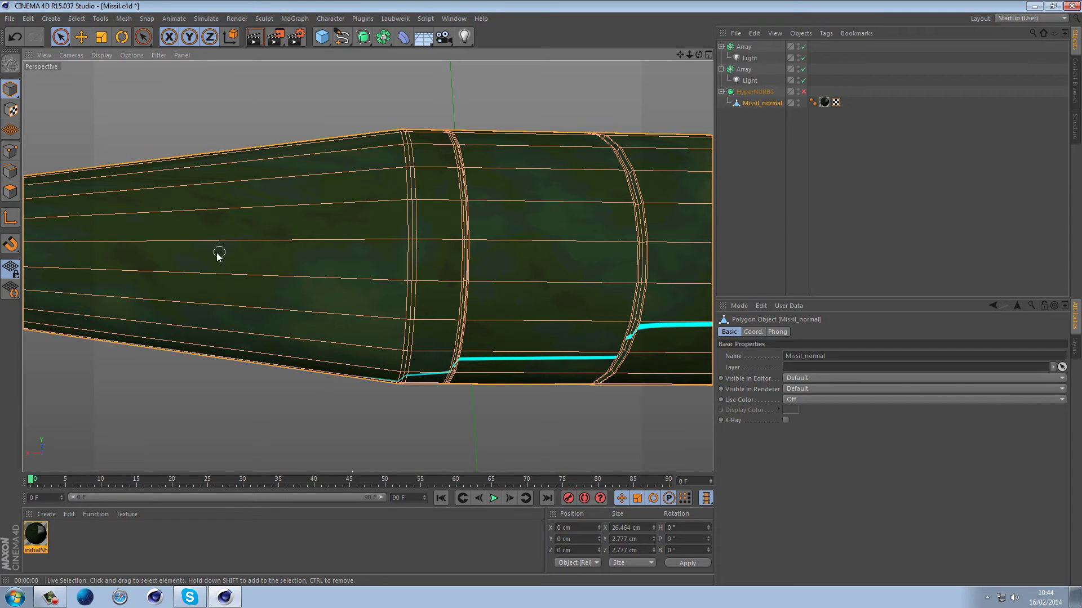
middle_click_drag(220, 258, 500, 244, "alt")
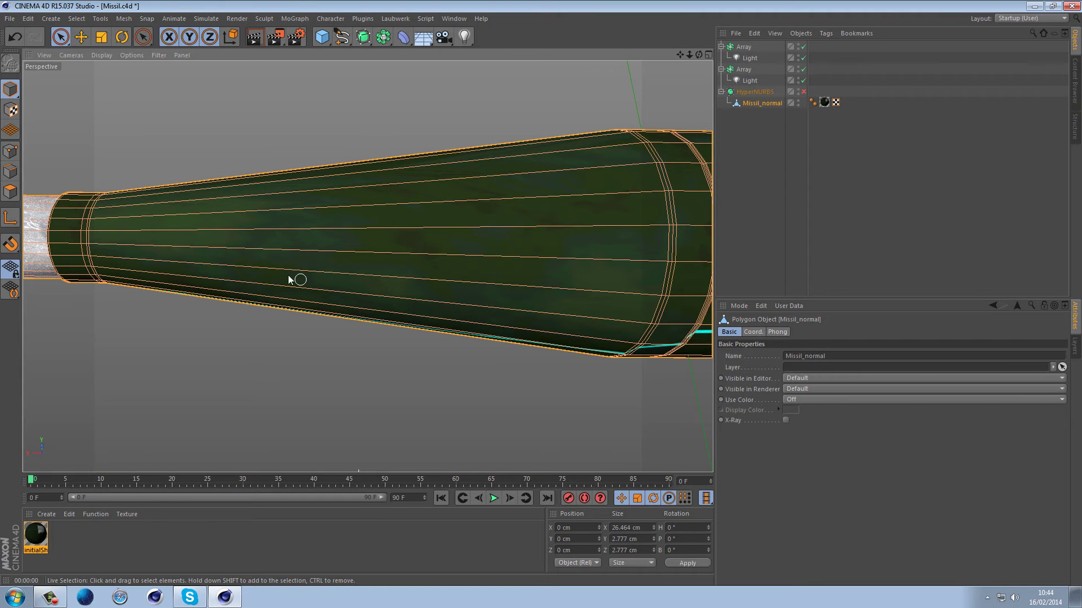
- Re-enable HyperNURBS and set its Subdivision Editor level to 2
left_click(804, 92)
left_click(771, 94)
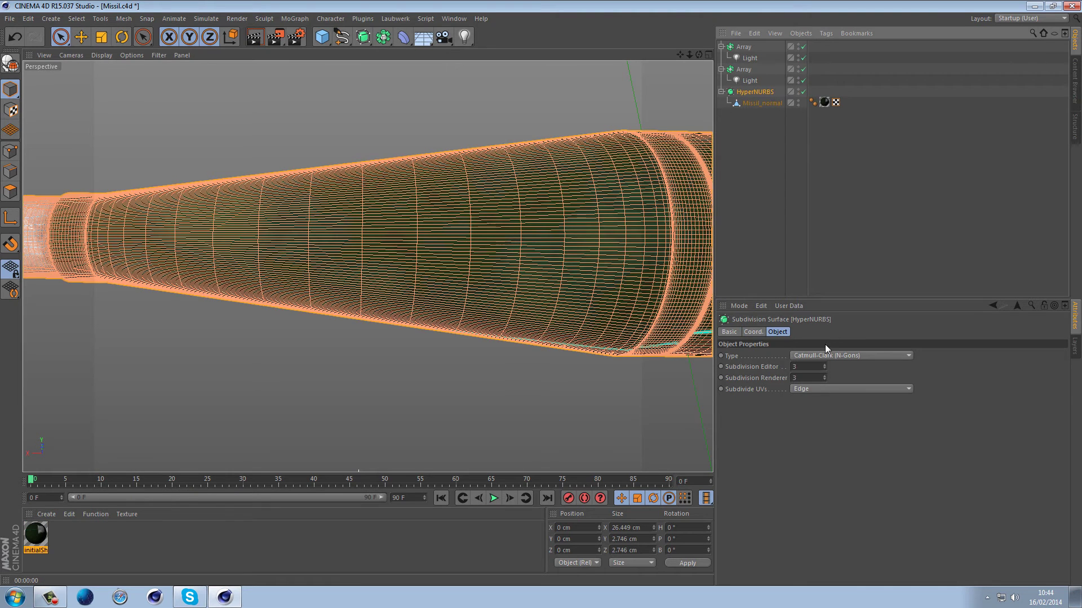
left_click(824, 369)
left_click(824, 369)
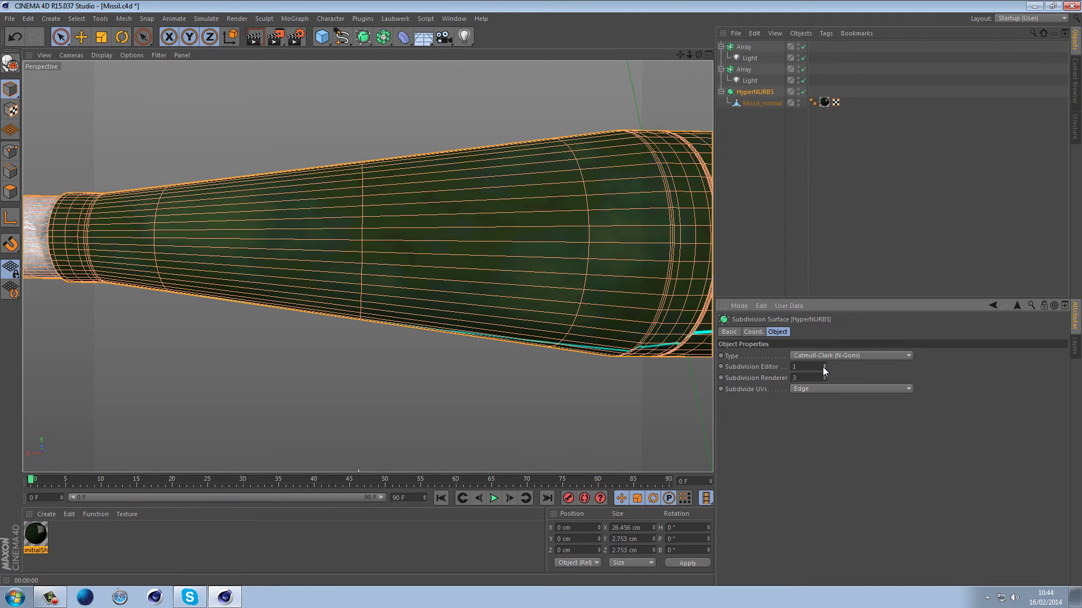
left_click(822, 369)
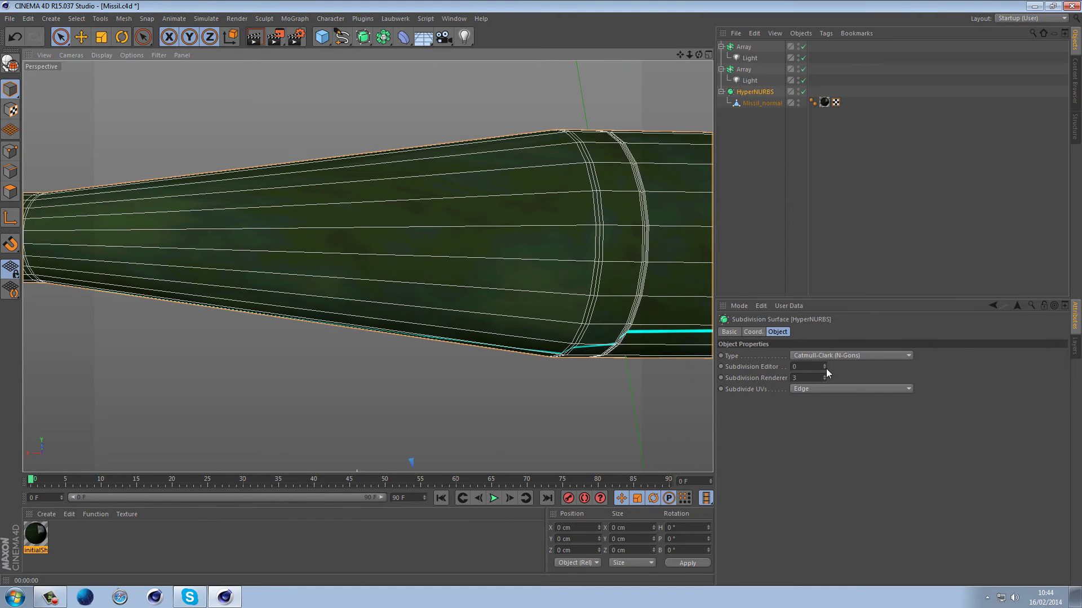
left_click(824, 364)
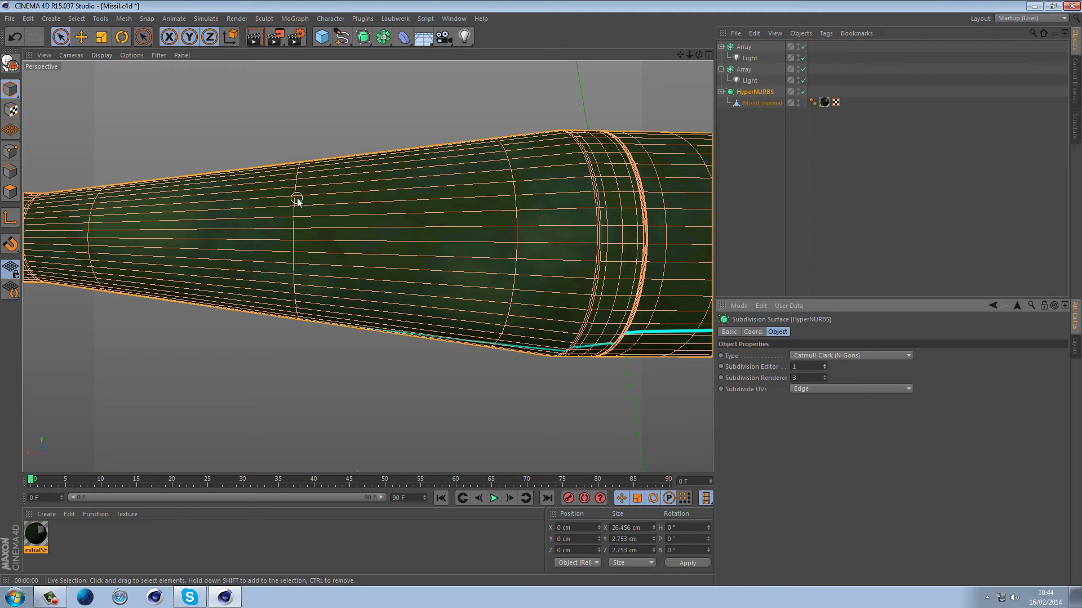
middle_click_drag(296, 197, 355, 145, "alt")
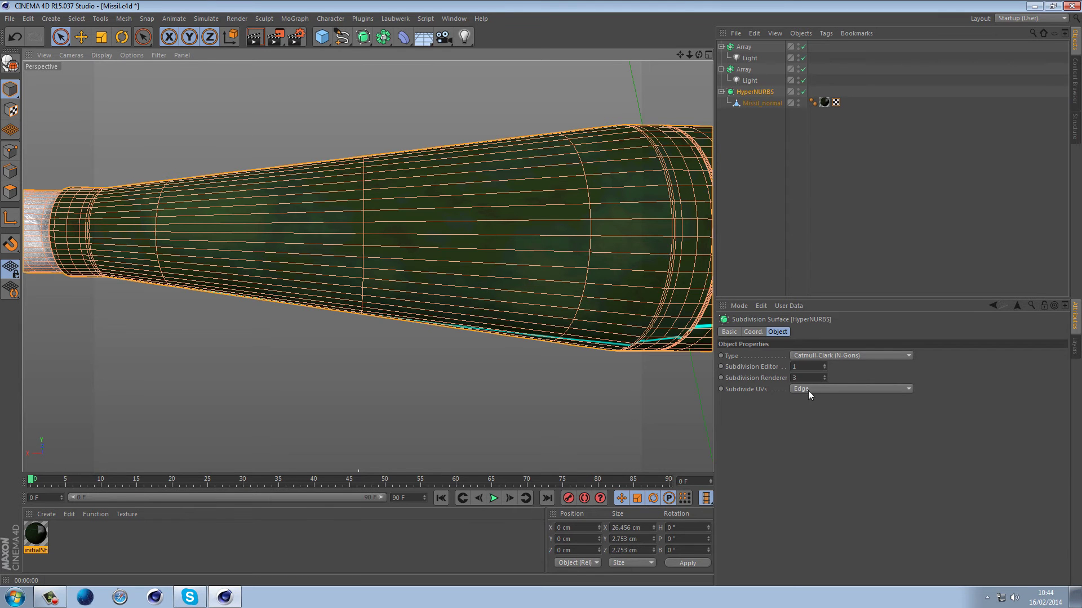
left_click(824, 365)
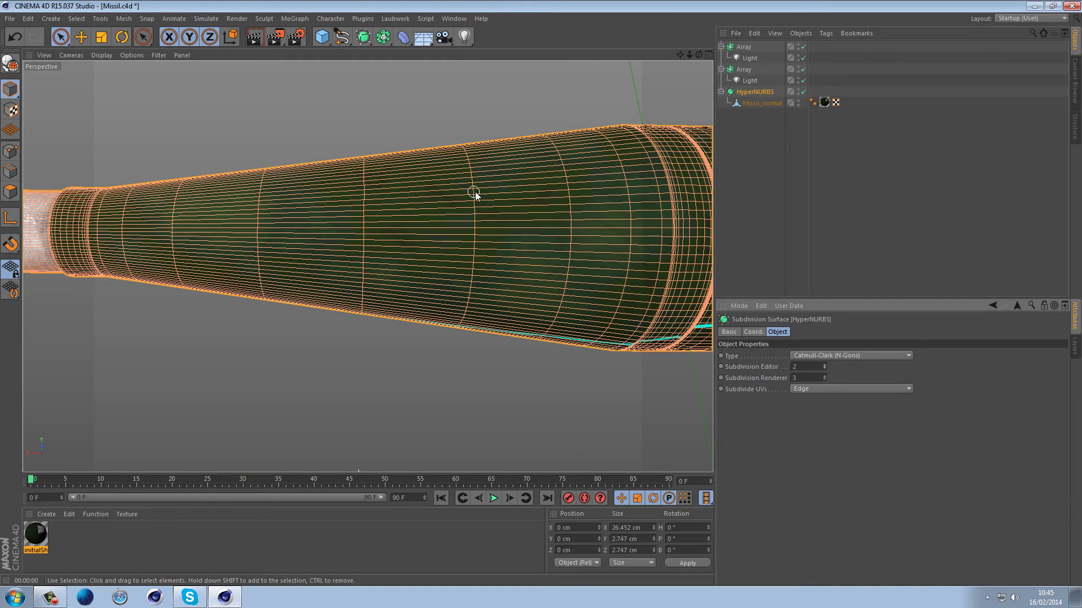
- Pan along the missile from the ringed body past the fins to the tail, then back
middle_click_drag(507, 269, 360, 243, "alt")
middle_click_drag(528, 234, 377, 178, "alt")
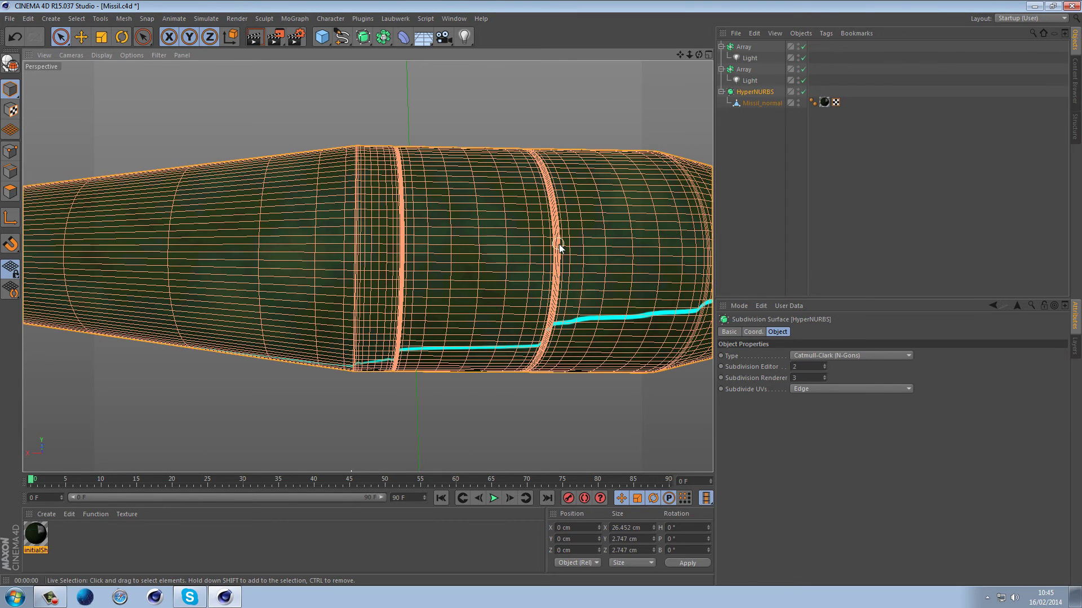
middle_click_drag(559, 245, 395, 235, "alt")
middle_click_drag(586, 228, 322, 265, "alt")
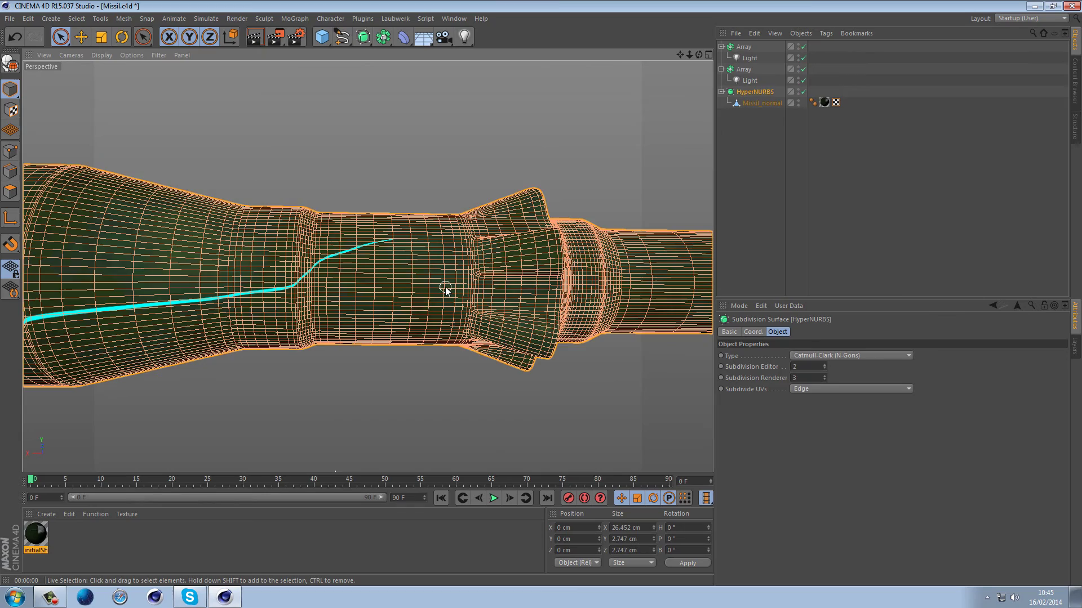
middle_click_drag(442, 286, 367, 266, "alt")
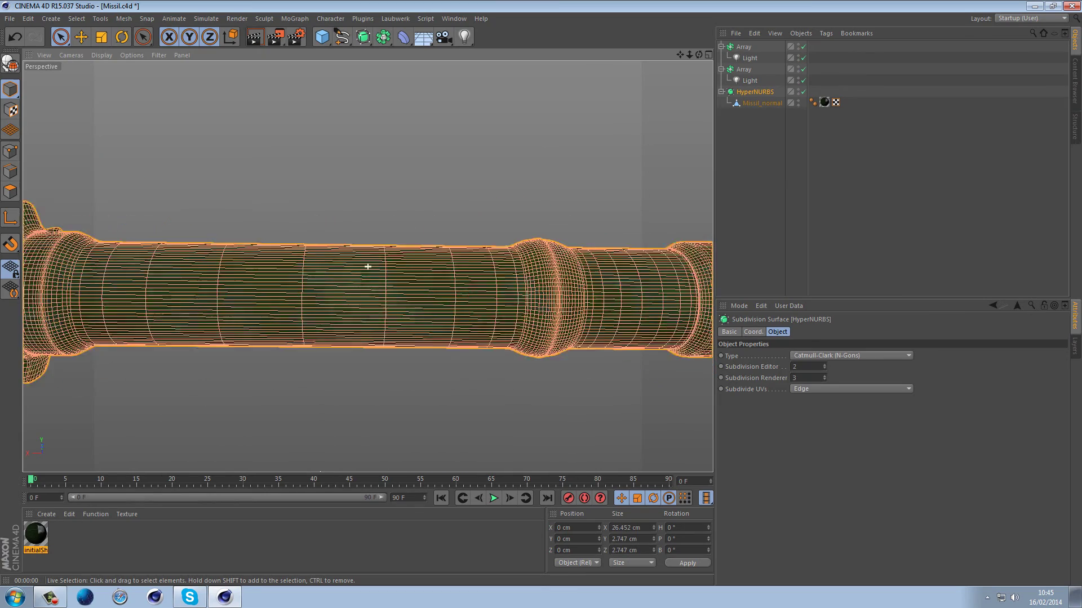
middle_click_drag(648, 299, 323, 300, "alt")
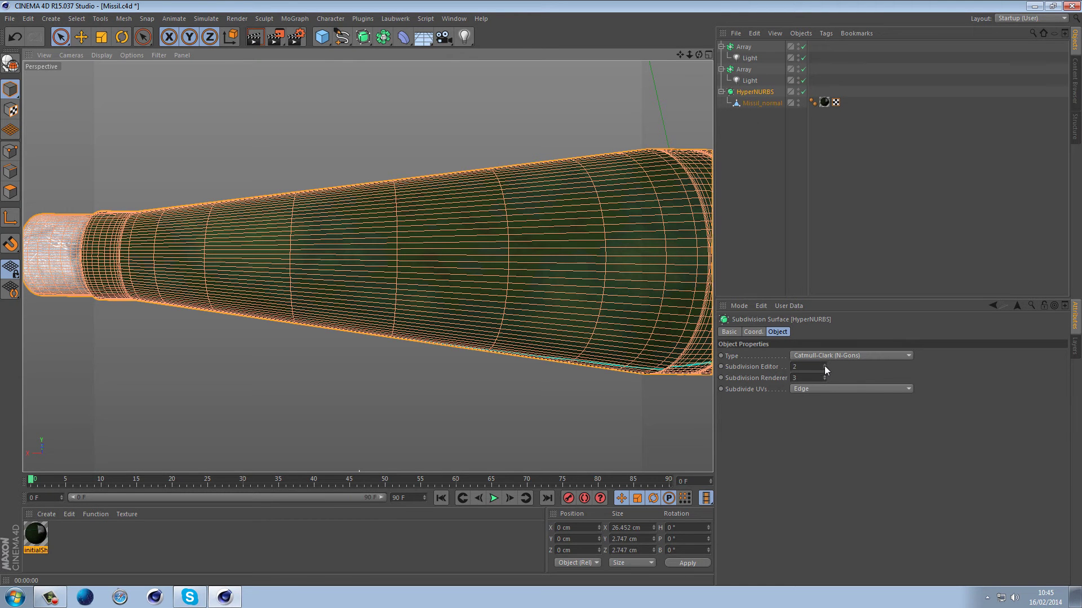
- Toggle HyperNURBS off and back on while inspecting the missile's nose end face
left_click_drag(271, 332, 531, 333, "alt")
scroll(441, 322, "up", 4)
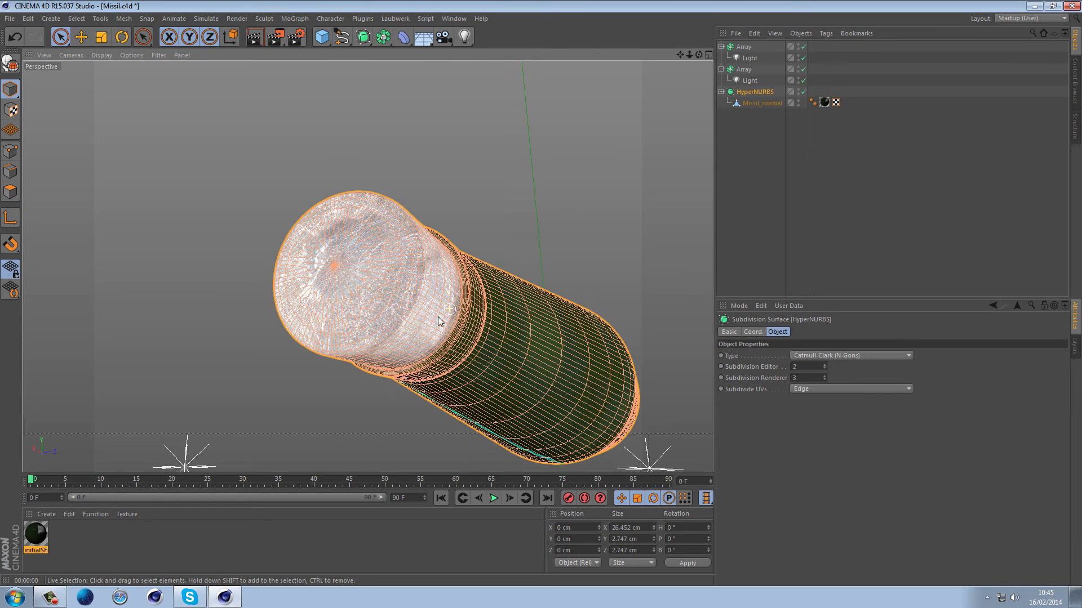
left_click(803, 91)
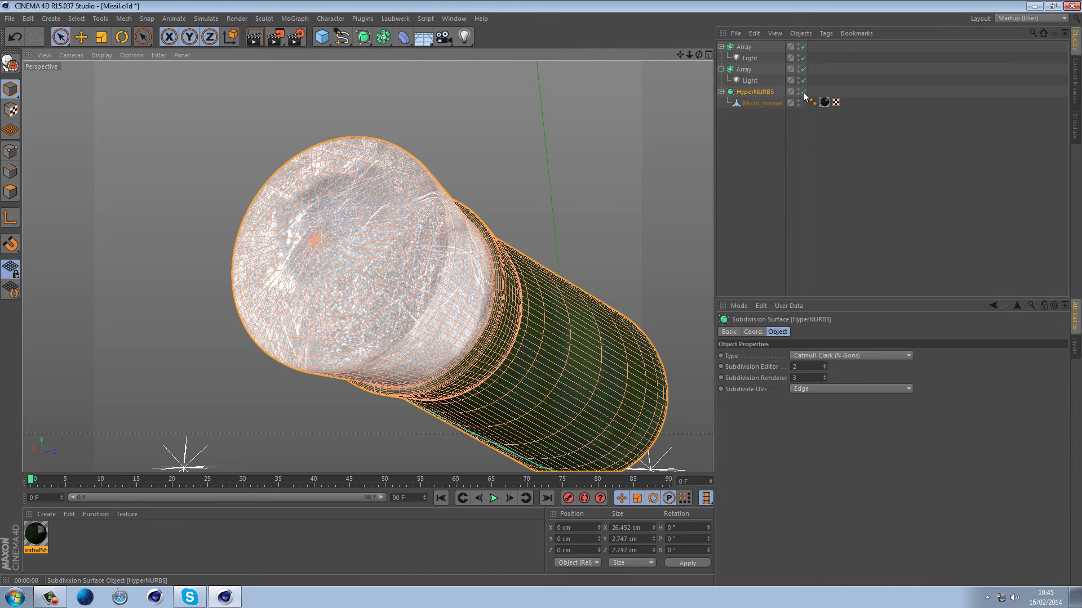
left_click(774, 106)
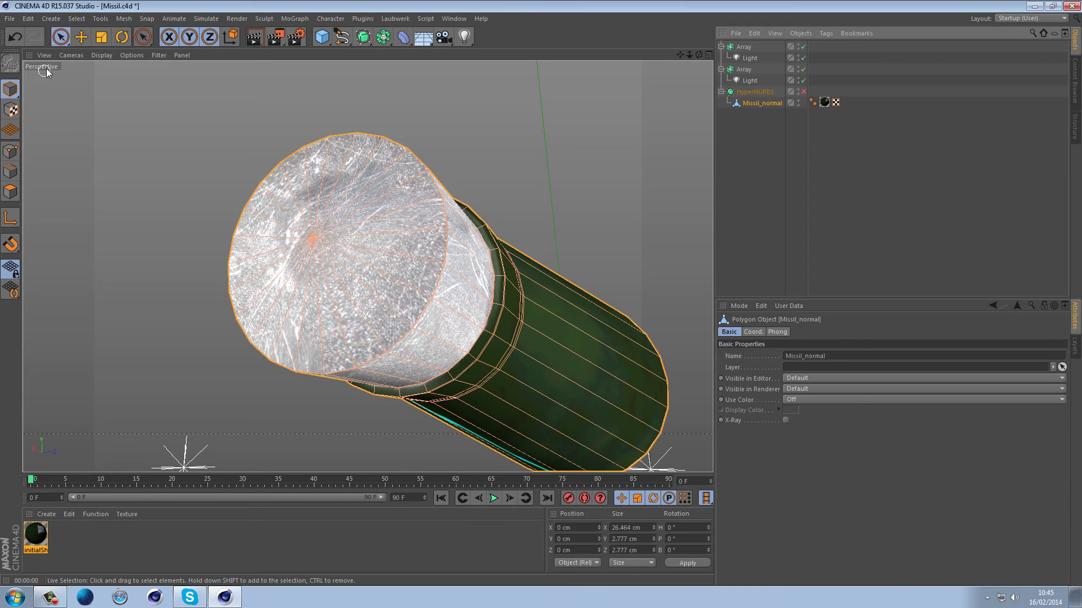
left_click(102, 116)
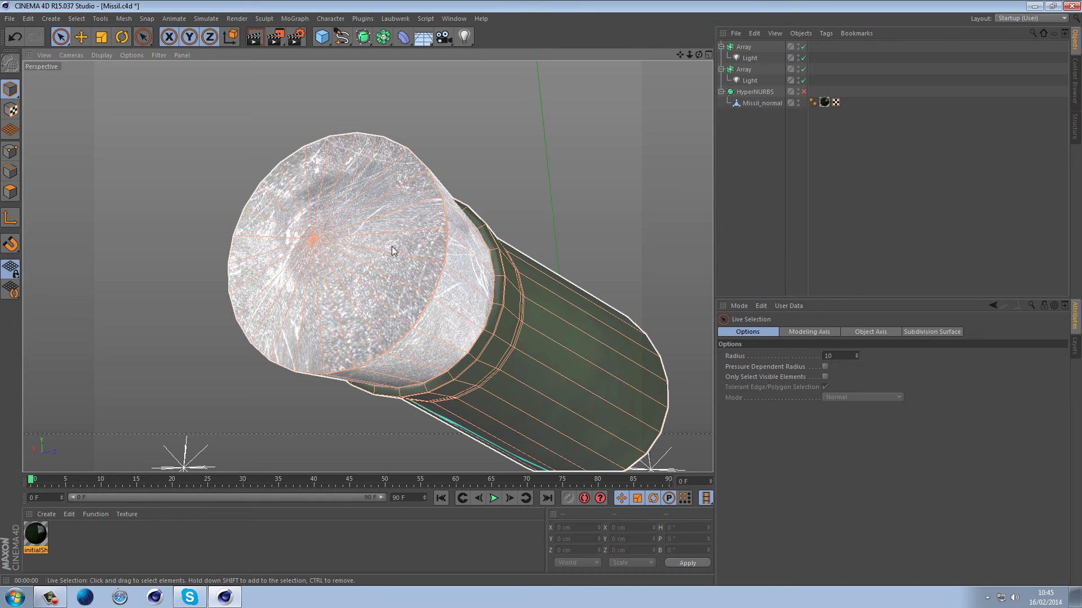
left_click_drag(380, 203, 499, 340, "alt")
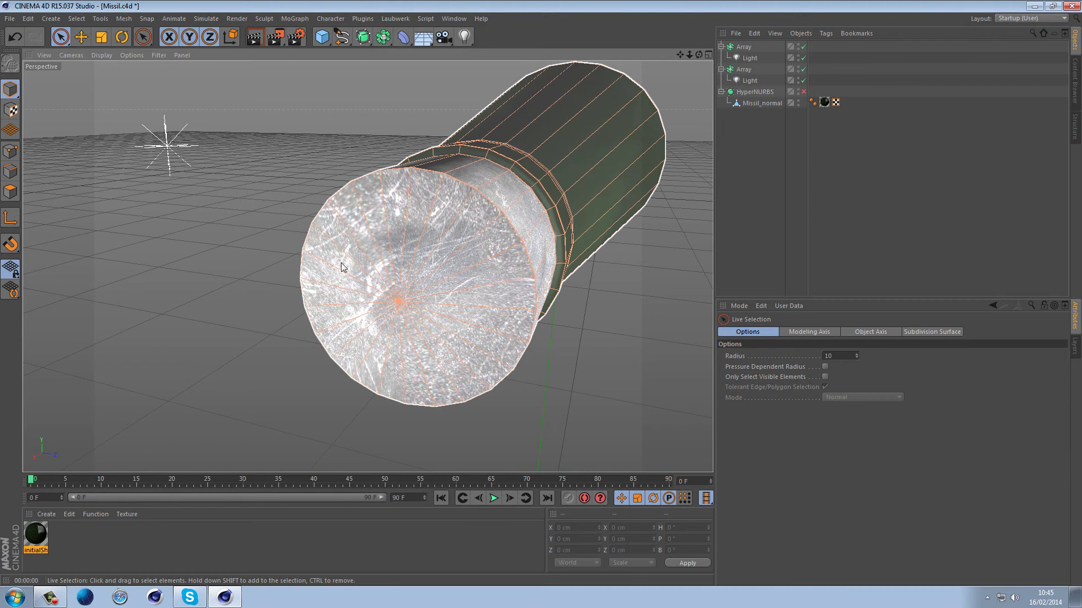
left_click(804, 93)
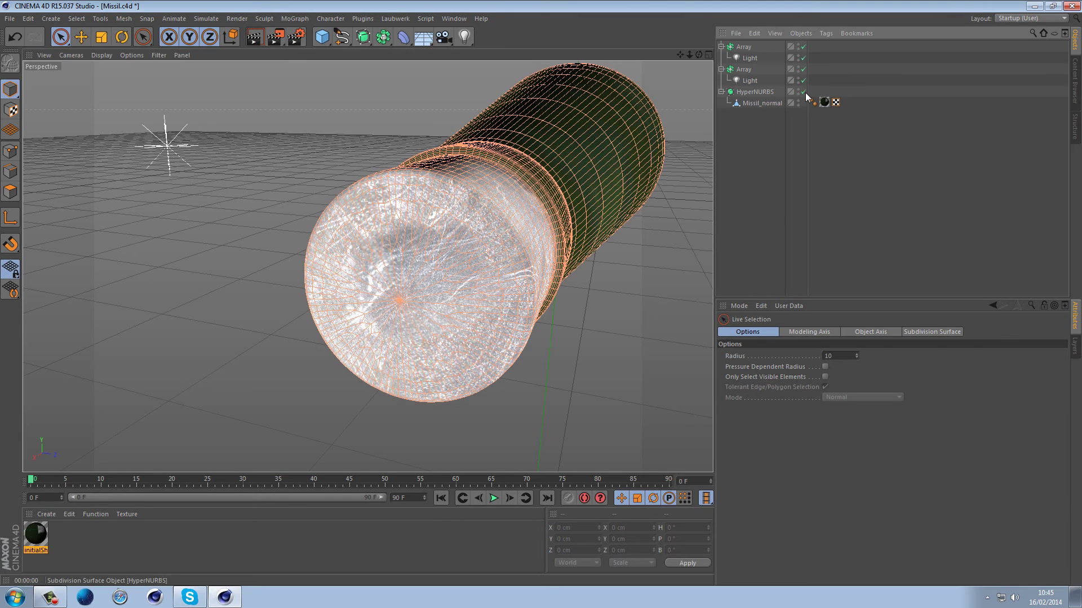
- Switch the viewport to plain shading without wireframe and view the missile side-on
left_click(102, 55)
left_click(126, 66)
mouse_move(554, 254)
left_mouse_down("alt")
mouse_move(431, 306)
mouse_move(309, 299)
mouse_move(330, 257)
mouse_move(405, 242)
mouse_move(444, 136)
mouse_move(540, 85)
mouse_move(517, 186)
mouse_move(615, 309)
mouse_move(574, 282)
mouse_move(630, 293)
mouse_move(531, 241)
left_mouse_up("alt")
scroll(383, 315, "up", 3)
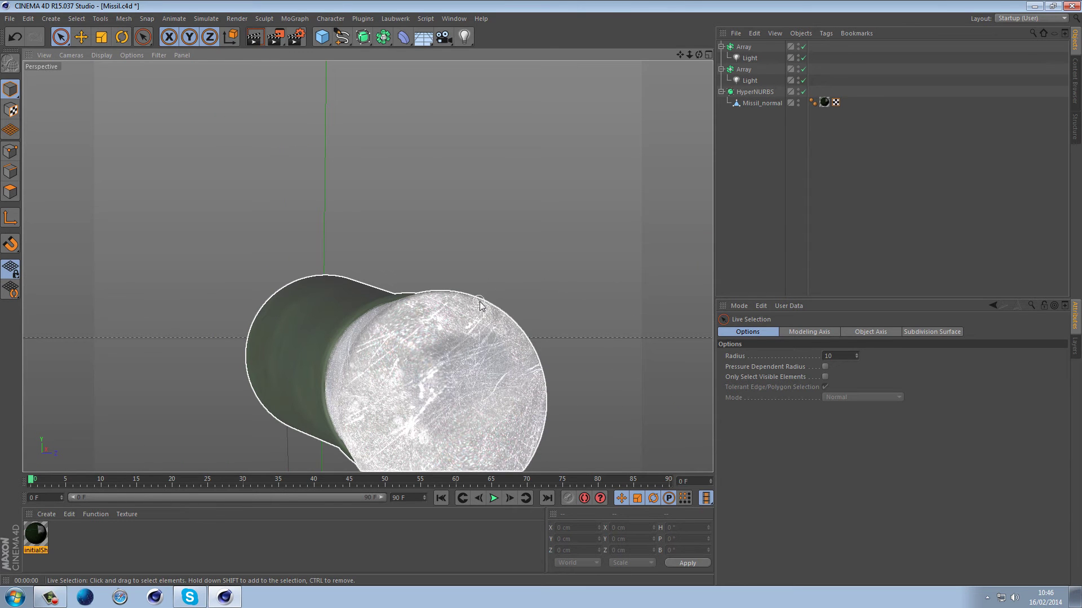
- Select Missil_normal and display it in Gouraud Shading (Lines)
left_click(759, 103)
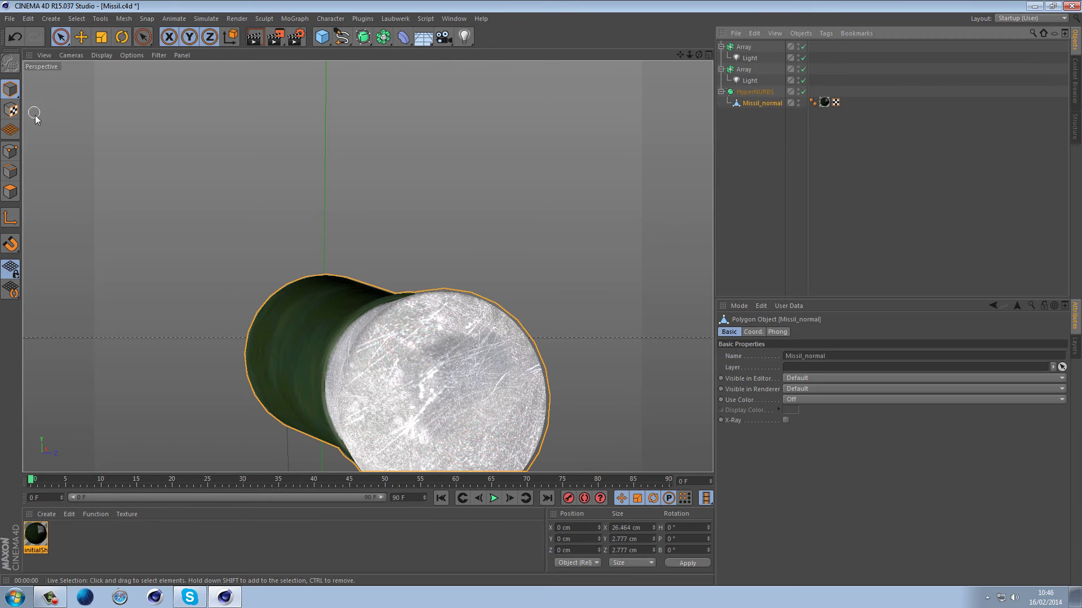
left_click(102, 55)
left_click(110, 83)
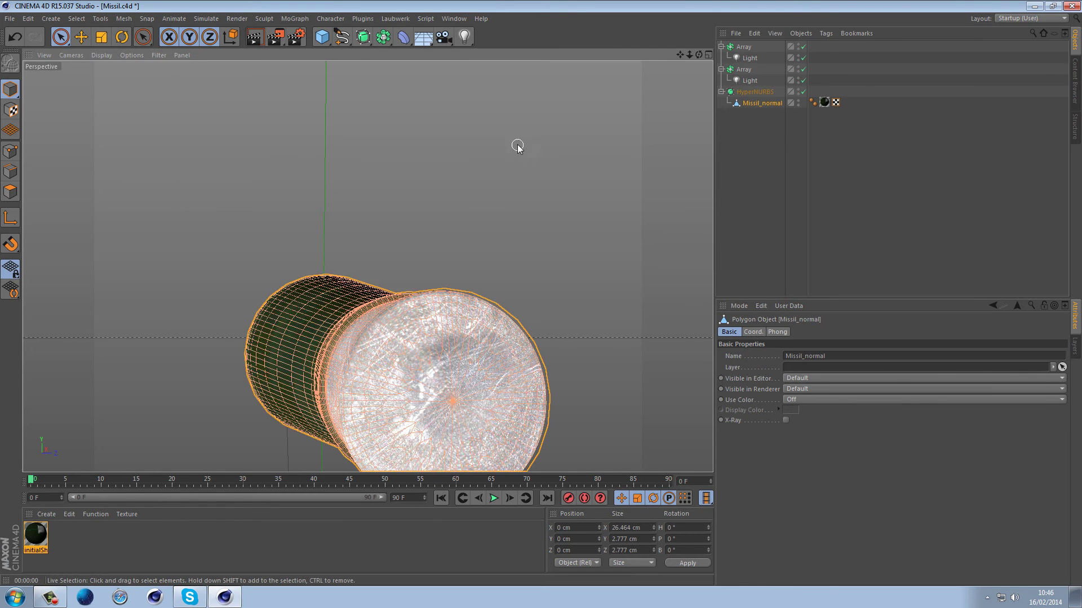
left_click_drag(514, 145, 484, 277, "alt")
scroll(484, 277, "down", 5)
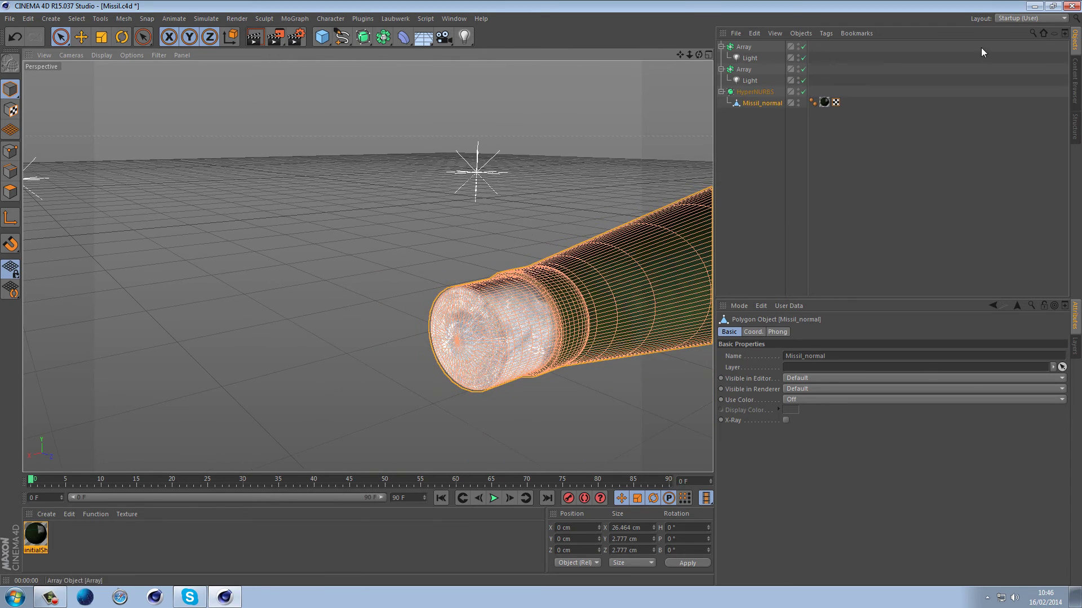
- Switch to the BP UV Edit layout and show the missile's UV mesh over Diffuse.1001.tif
left_click(1035, 19)
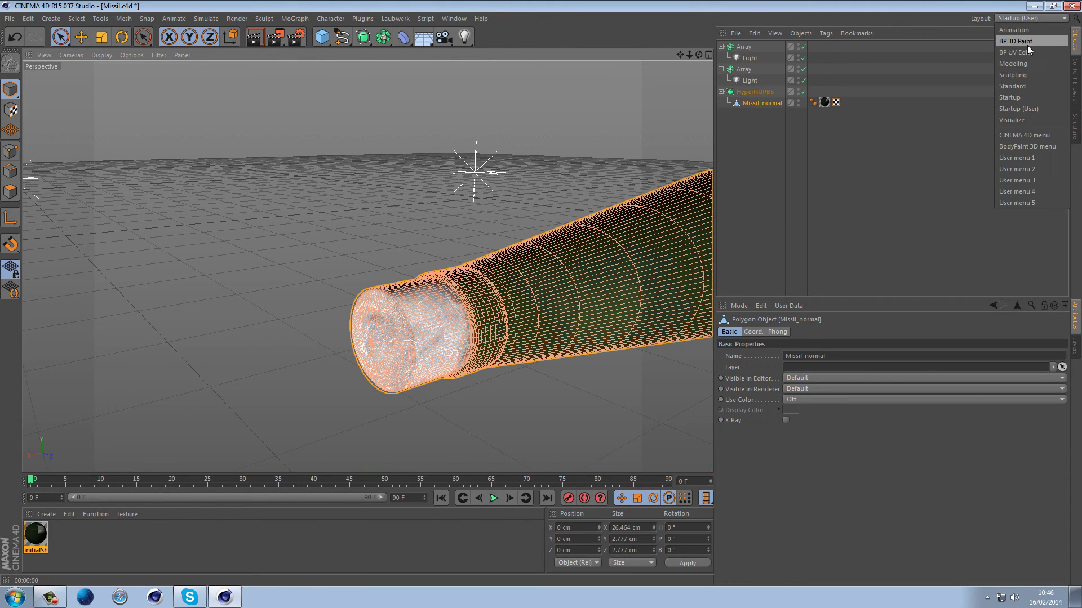
left_click(1014, 52)
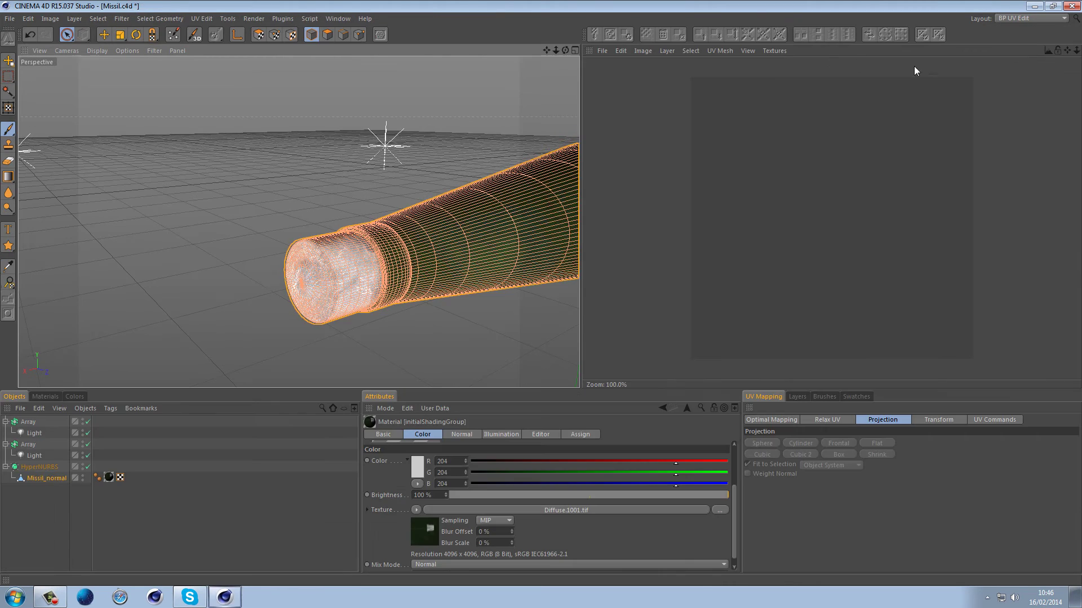
left_click(724, 53)
left_click(725, 64)
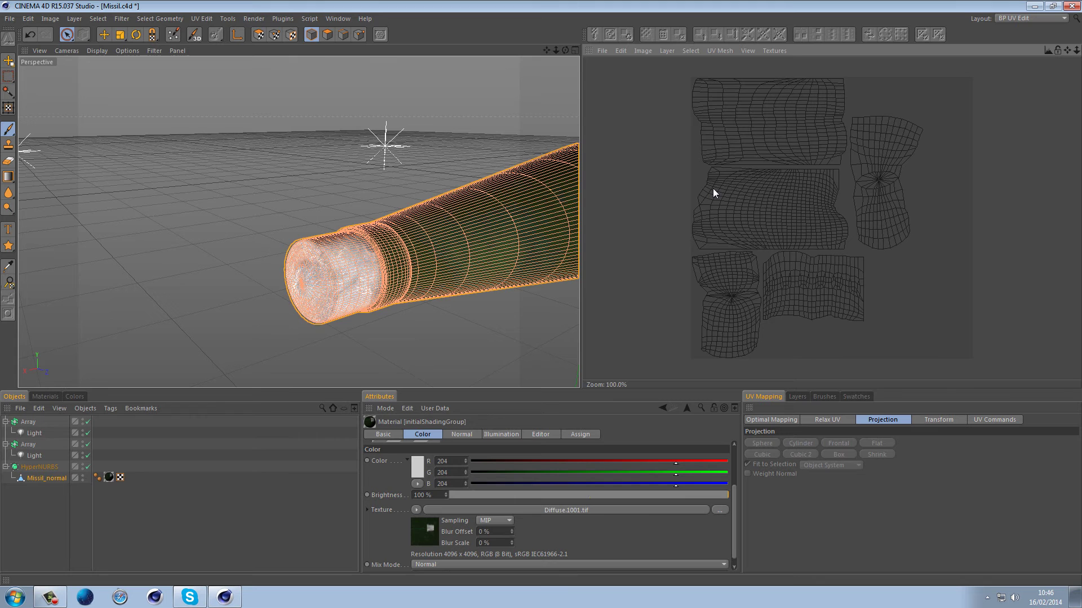
scroll(296, 222, "up", 4)
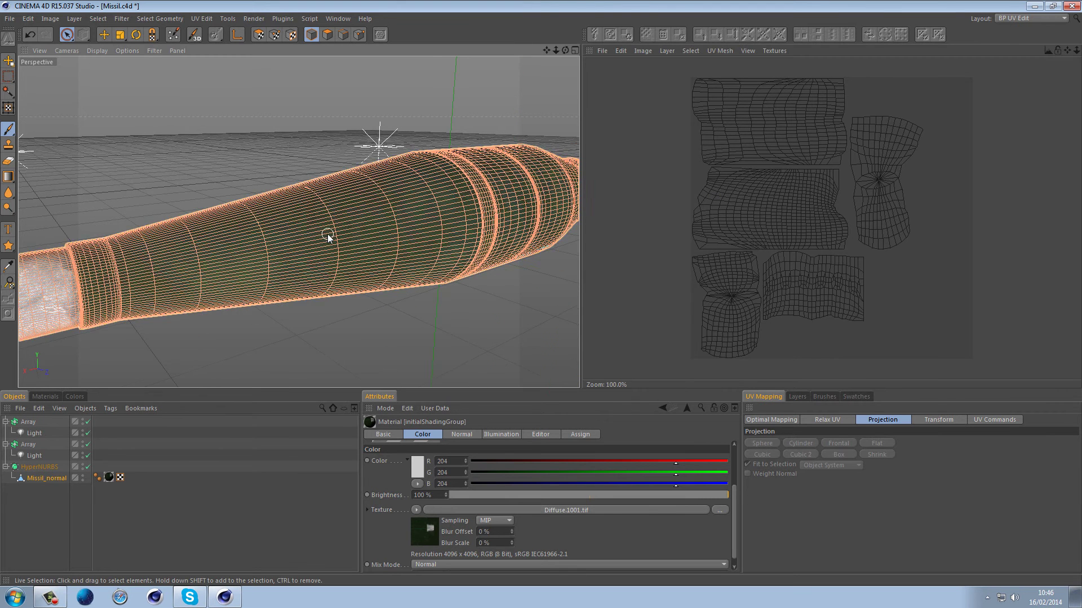
scroll(328, 237, "down", 2)
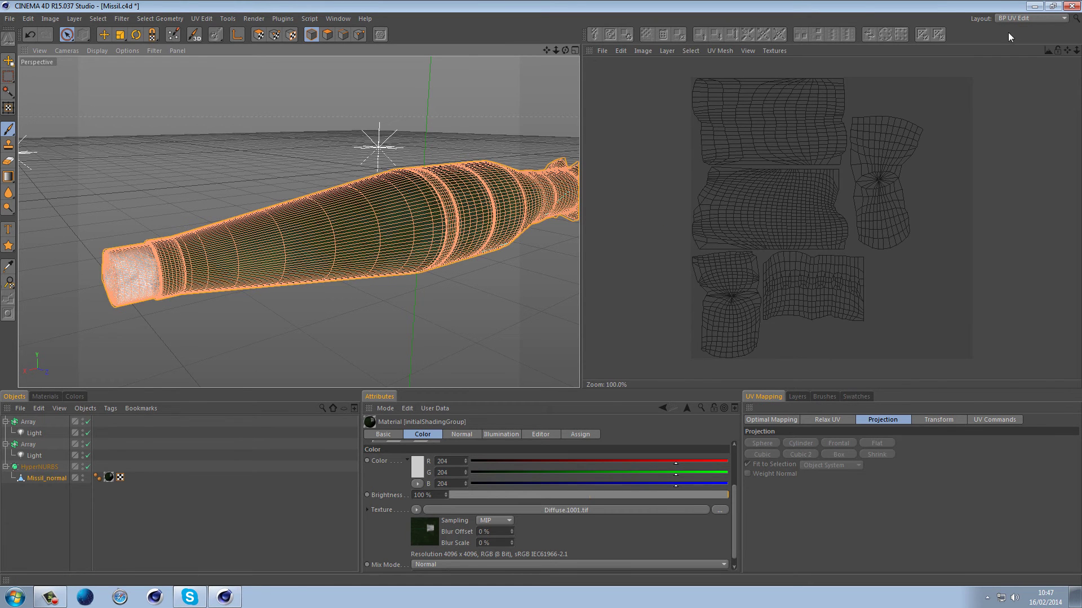
left_click(1019, 19)
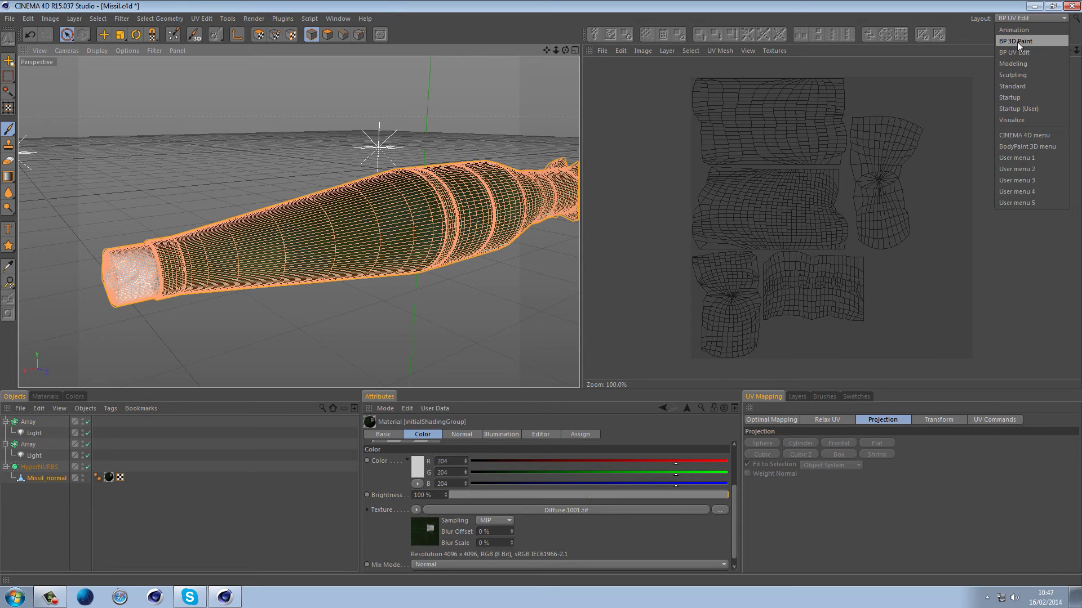
- Switch to BP 3D Paint, select the missile, and frame it side-on from slightly above
left_click(1018, 42)
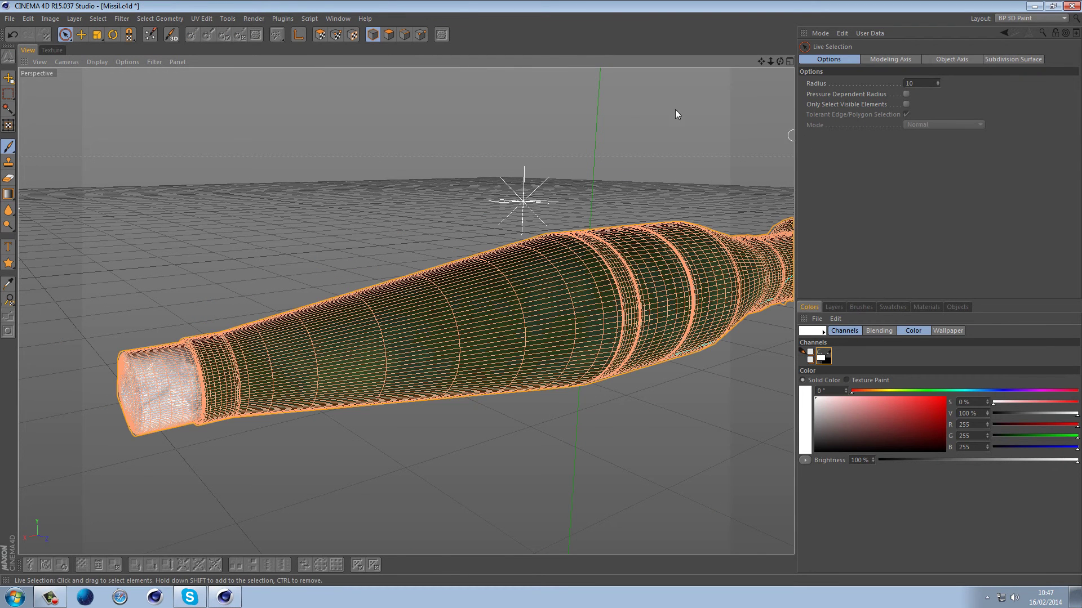
left_click_drag(485, 301, 185, 169, "alt")
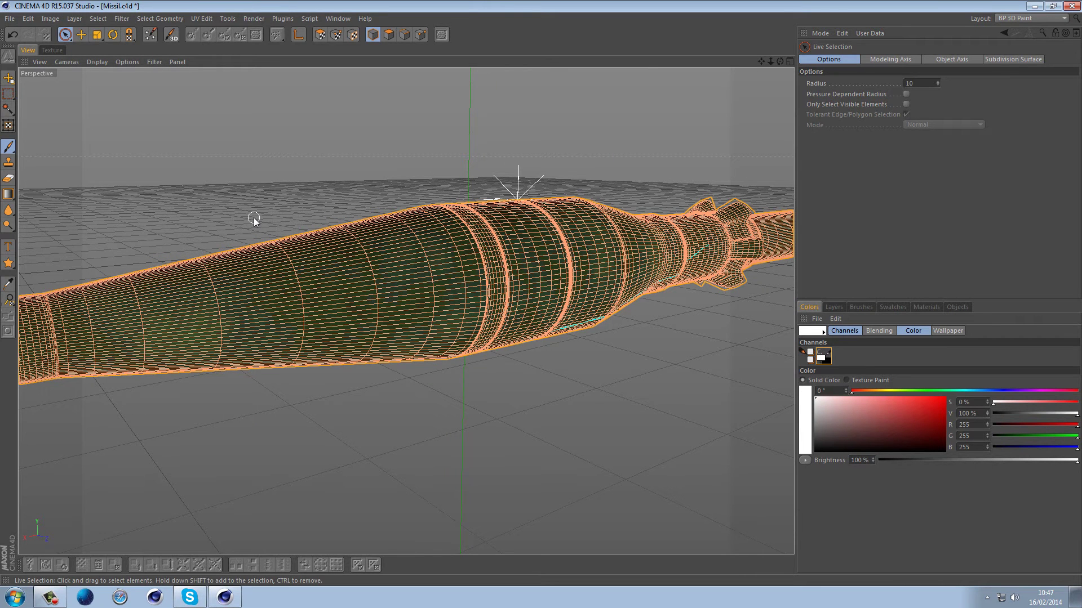
left_click(358, 290)
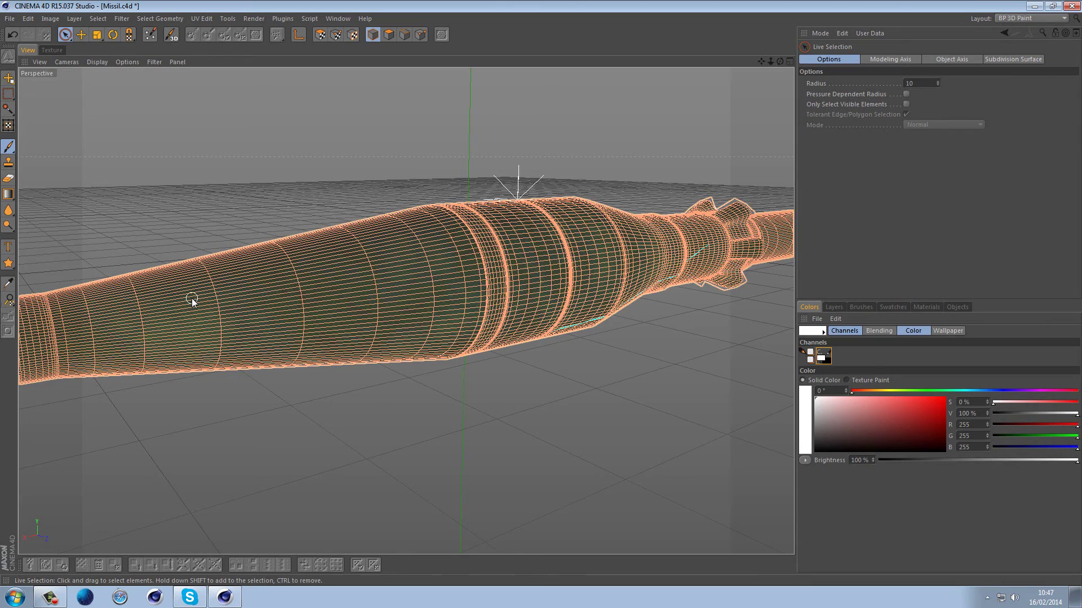
scroll(350, 306, "down", 4)
left_click_drag(350, 306, 446, 276, "alt")
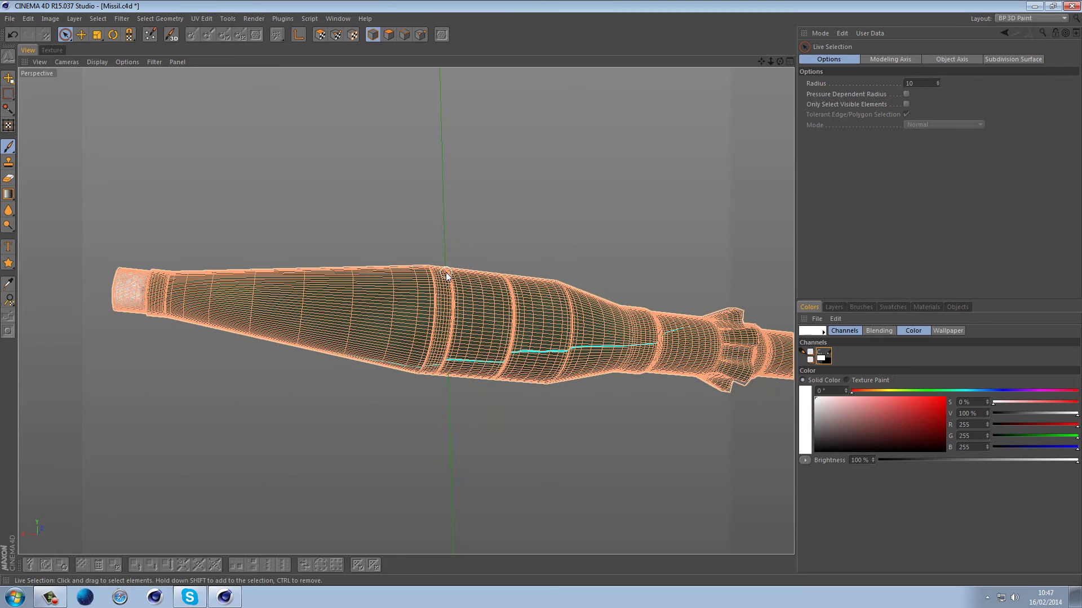
scroll(446, 276, "down", 2)
scroll(522, 285, "down", 1)
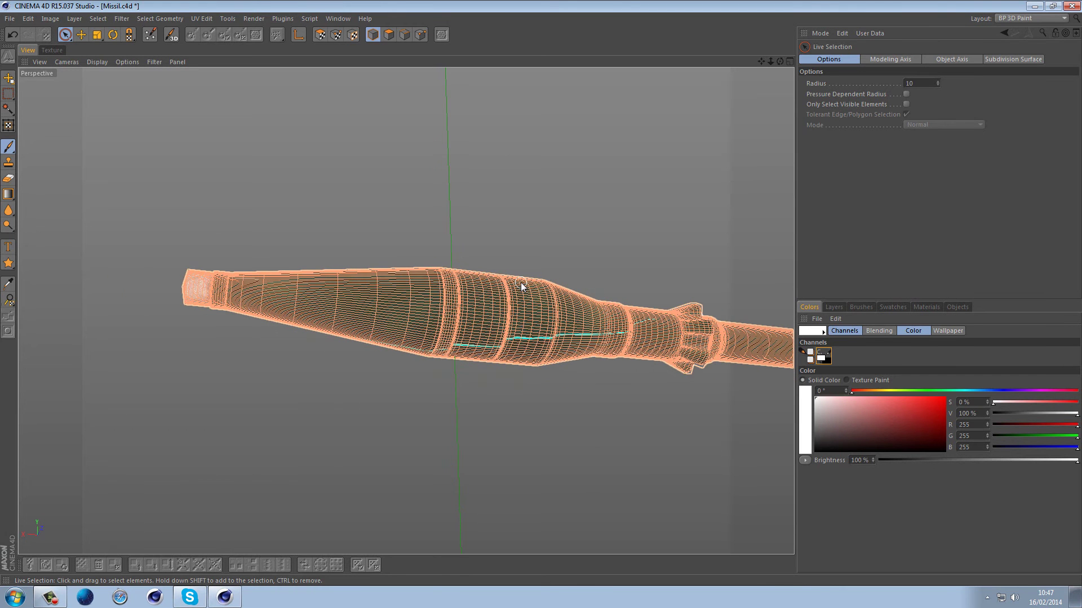
middle_click_drag(560, 295, 497, 268, "alt")
left_click_drag(497, 268, 480, 233, "alt")
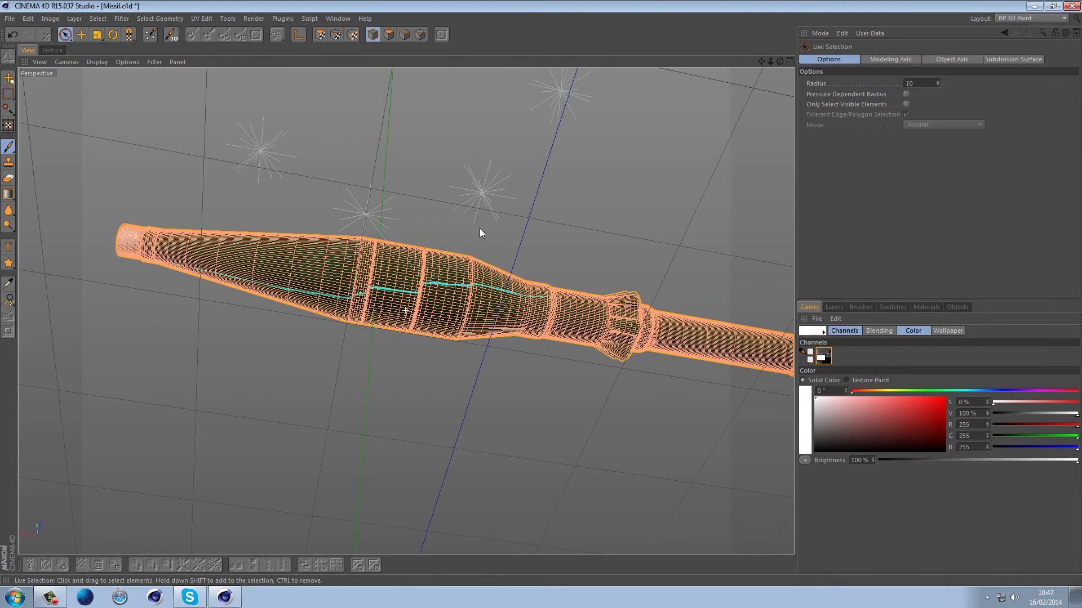
left_click(257, 20)
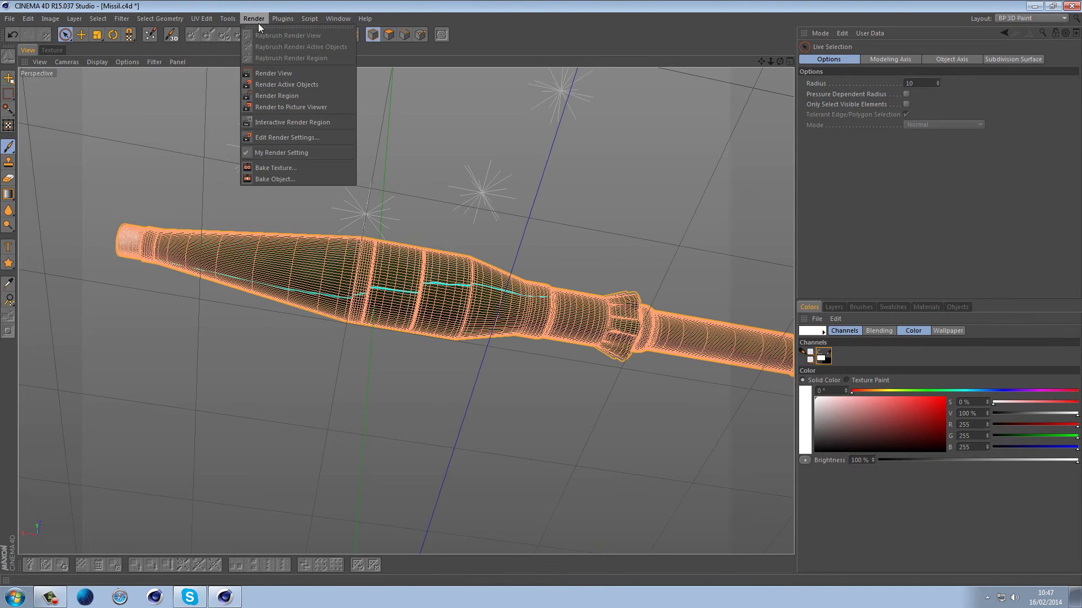
left_click(276, 72)
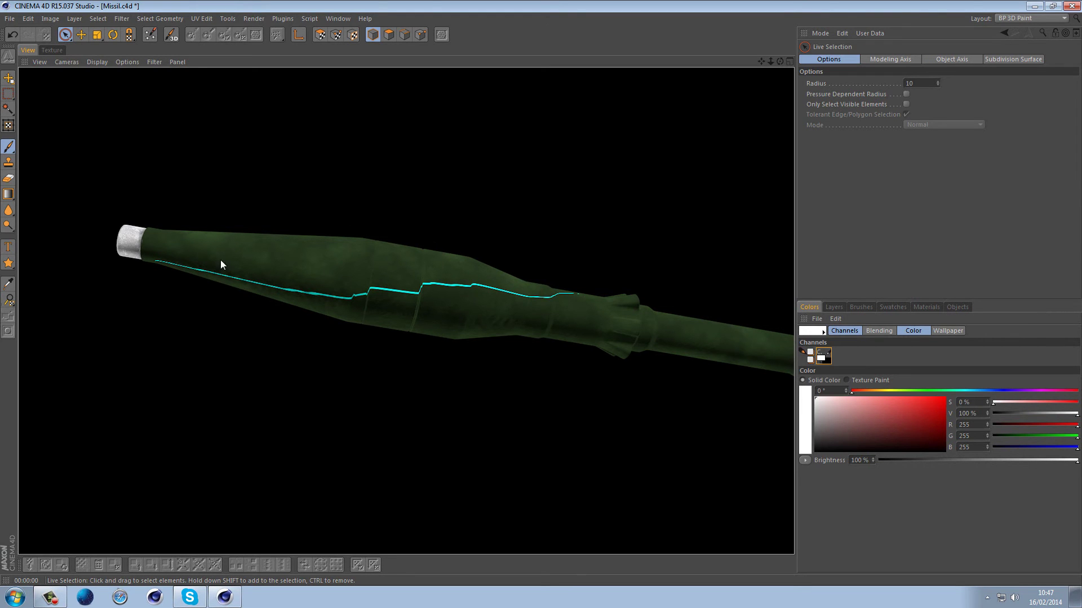
left_click(308, 137)
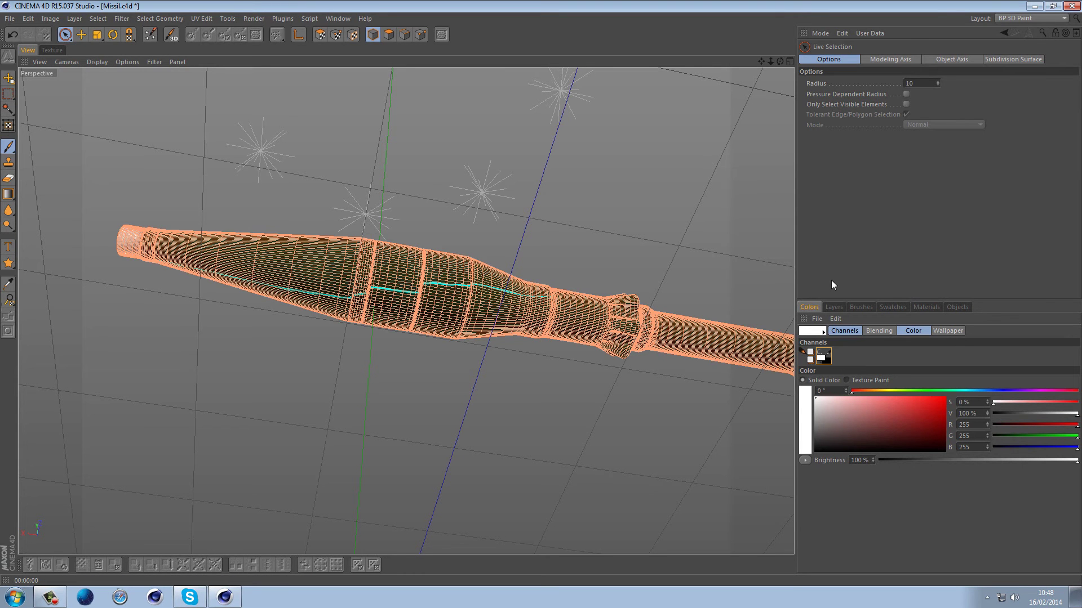
- Set Gouraud Shading and enable painting on initialShadingGroup's Diffuse.1001.tif, showing its layers
left_click(97, 61)
left_click(113, 80)
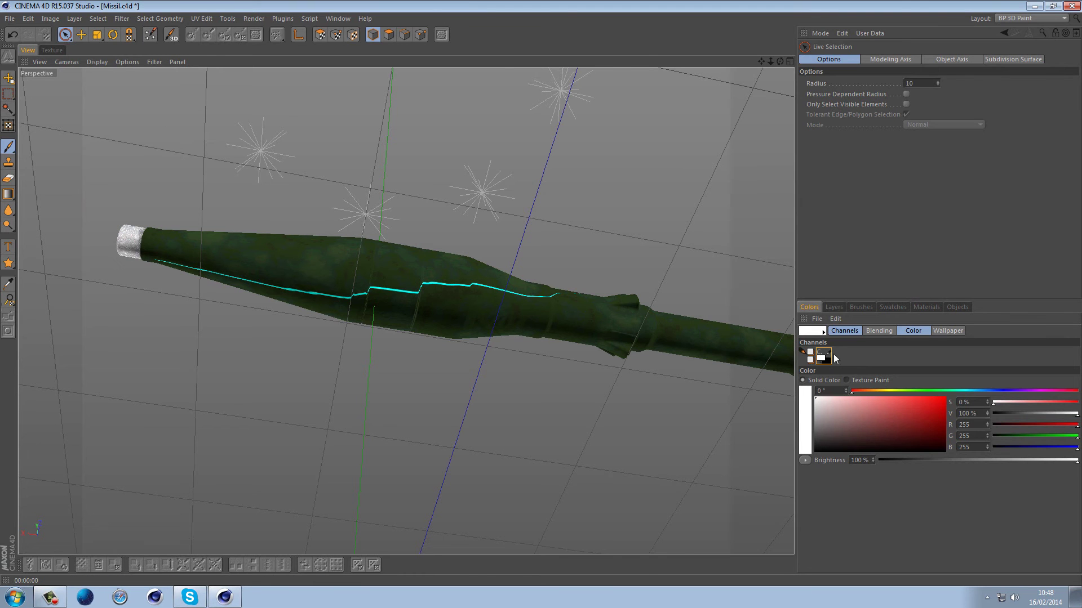
left_click(924, 306)
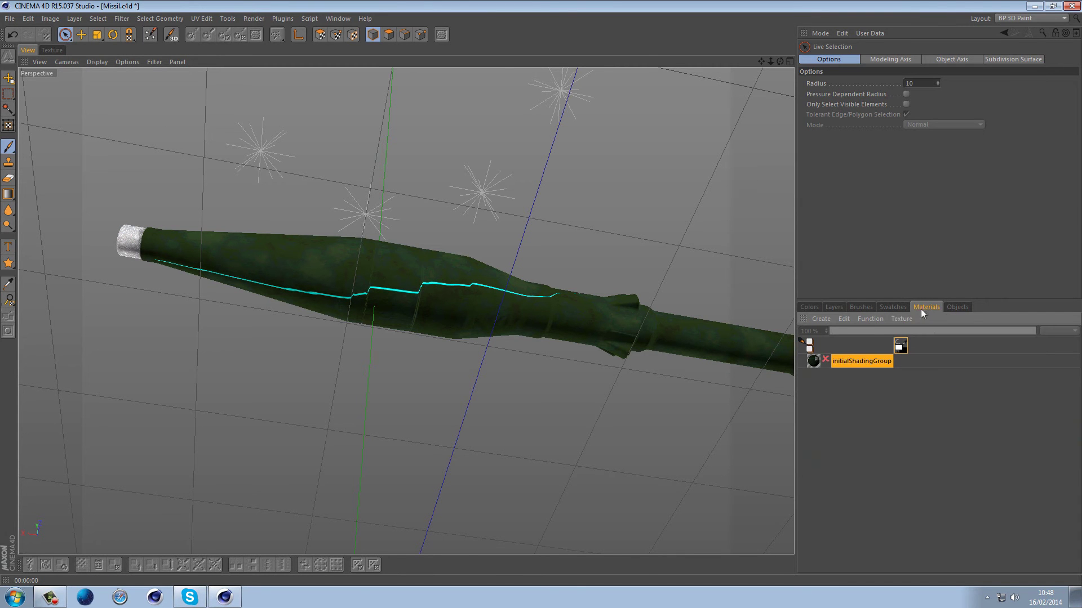
left_click(825, 360)
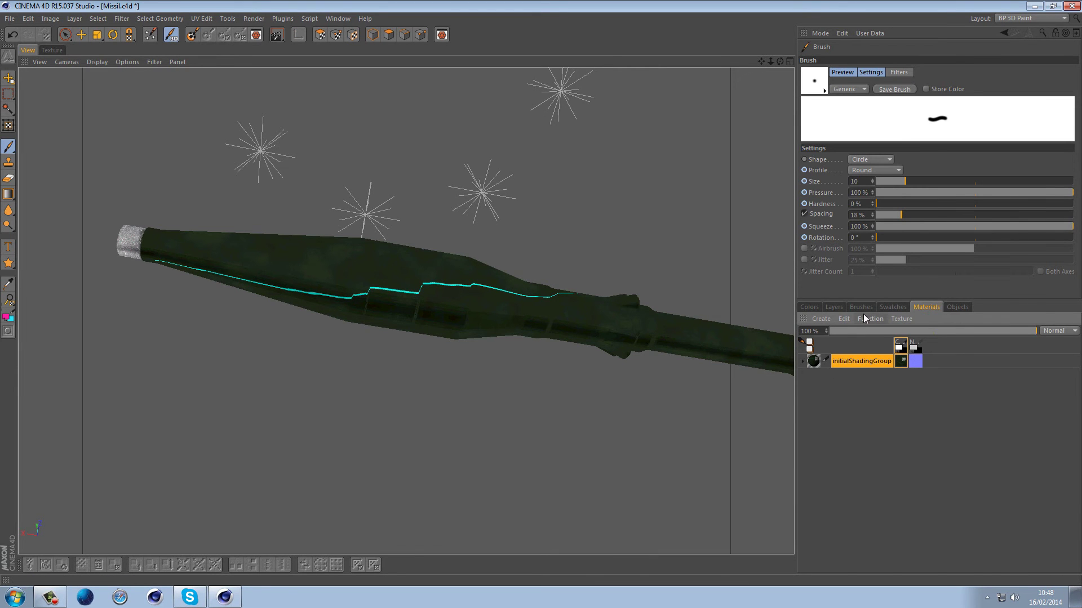
left_click(835, 308)
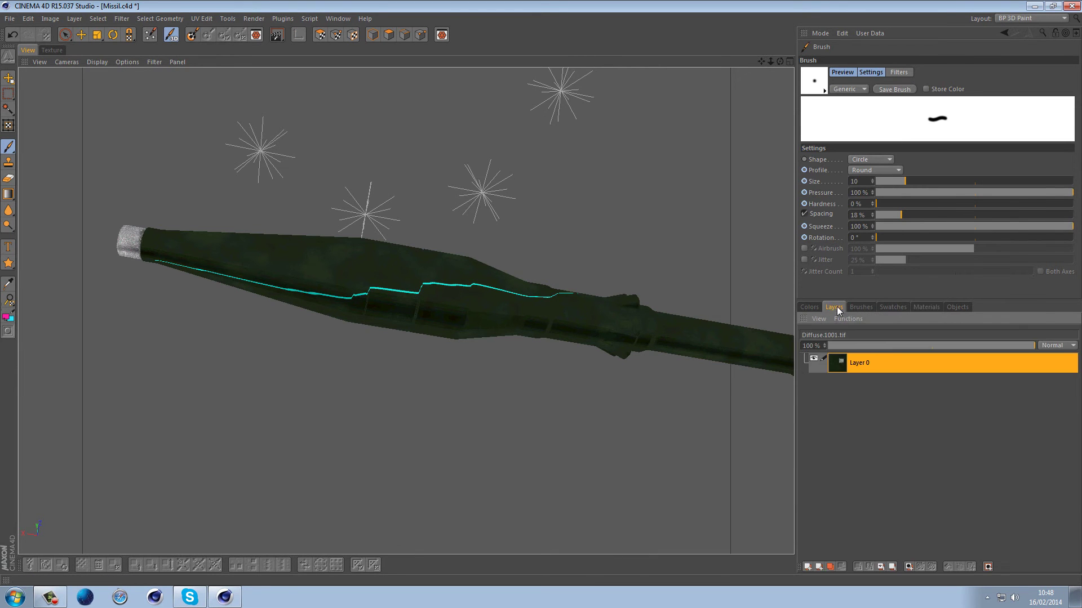
left_click(192, 36)
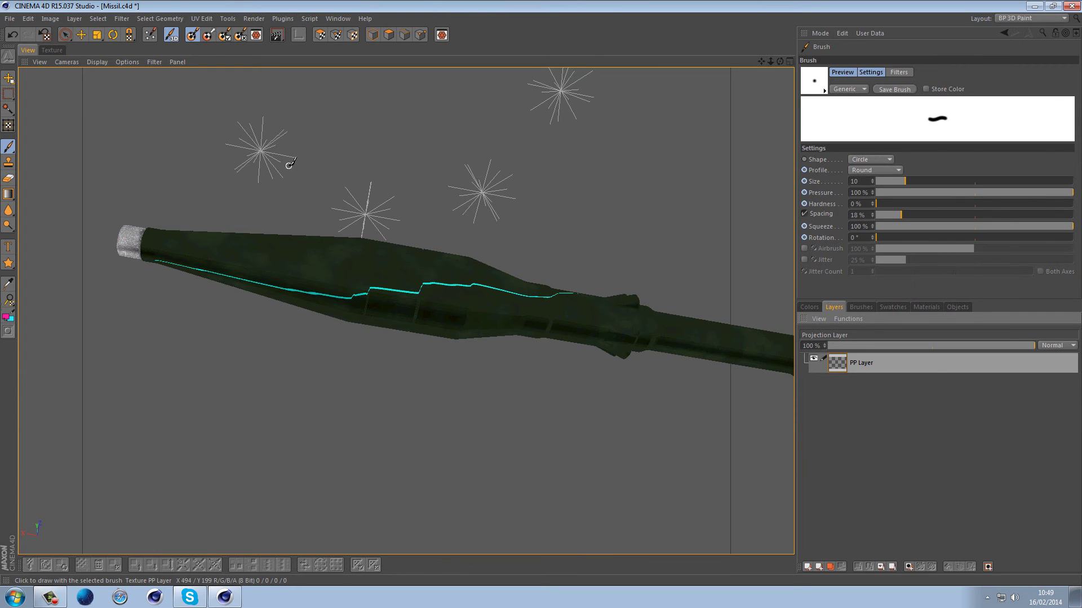
left_click(191, 35)
left_click(10, 164)
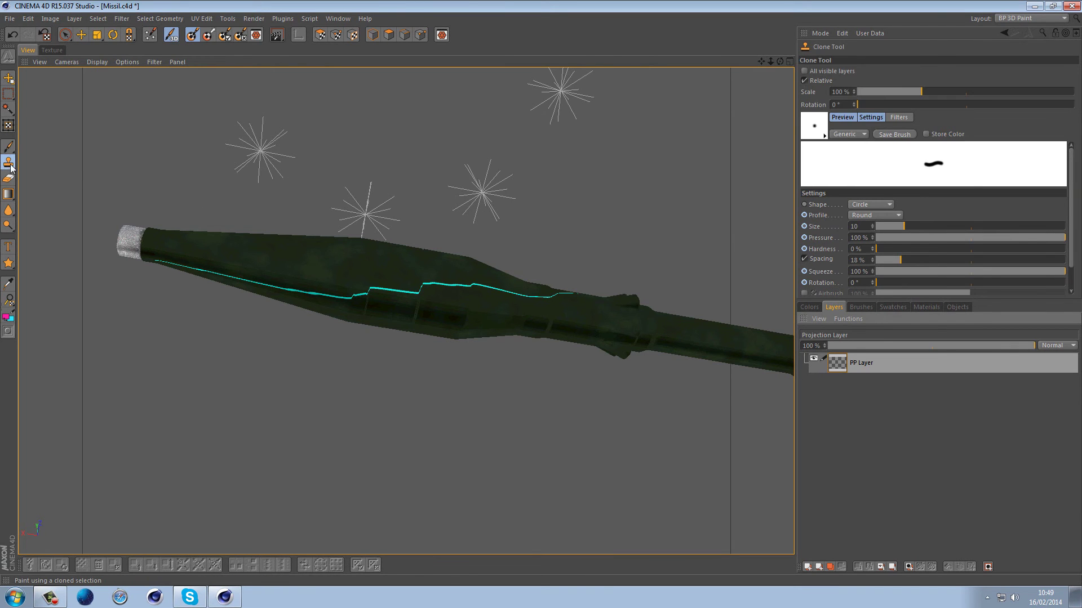
- Set the Clone Tool source on the green hull, reset it, and zoom onto the seam
left_click(323, 267)
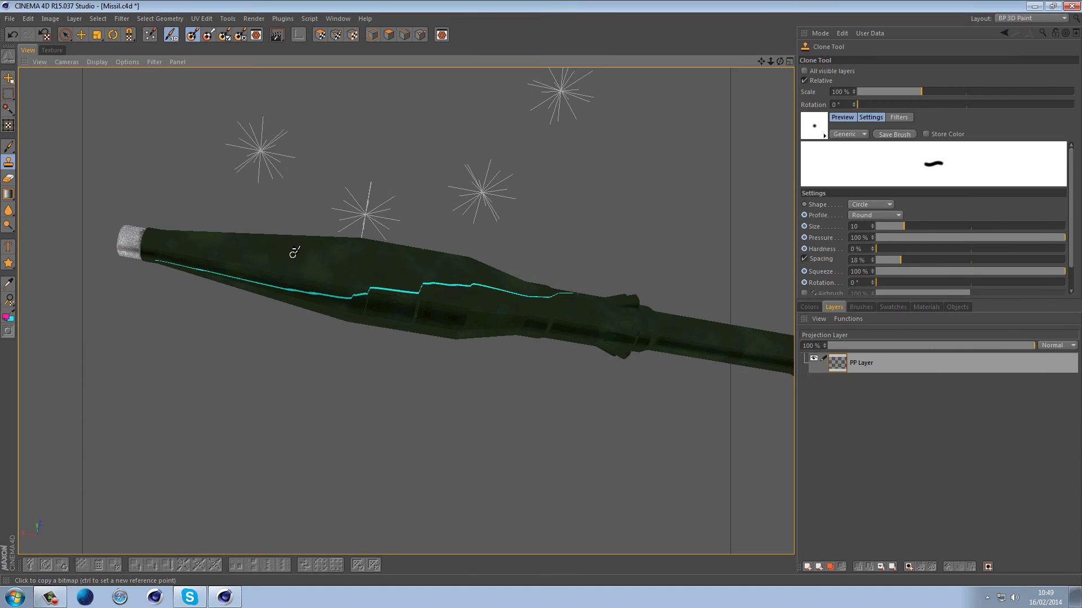
key("ctrl")
left_click(271, 250, "ctrl")
left_click_drag(285, 307, 405, 310, "alt")
scroll(272, 215, "up", 2)
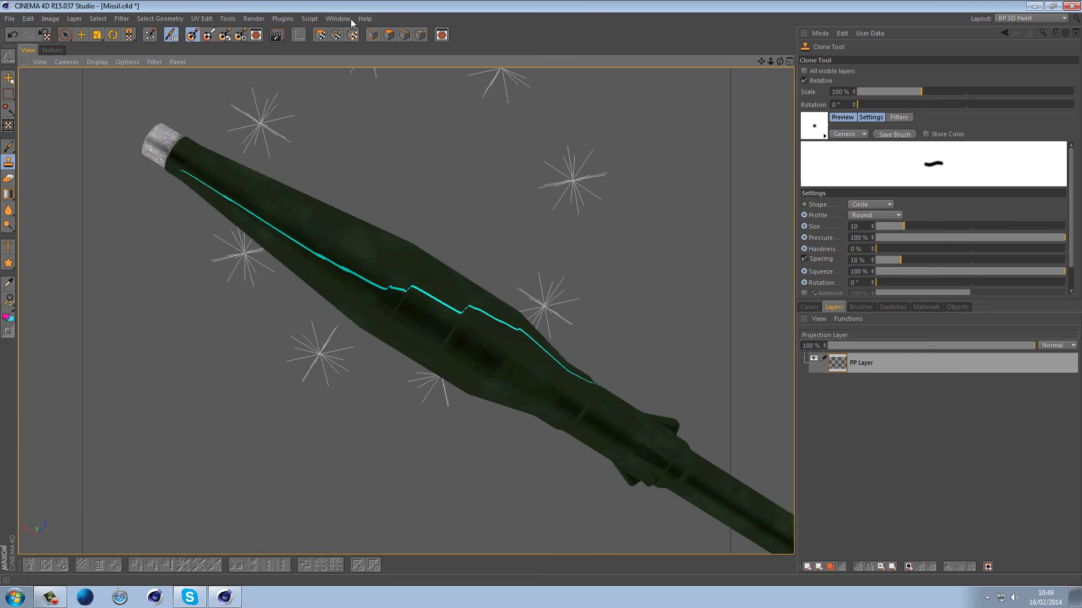
- Render the Raybrush view, raise the brush Size to 38, and bring up brush presets
left_click(255, 19)
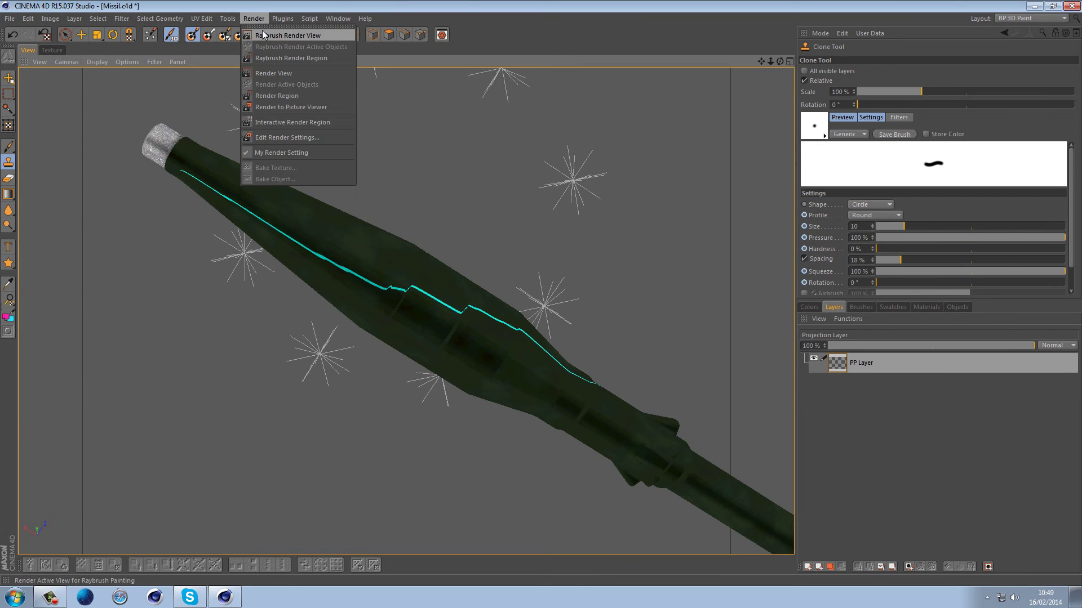
left_click(265, 36)
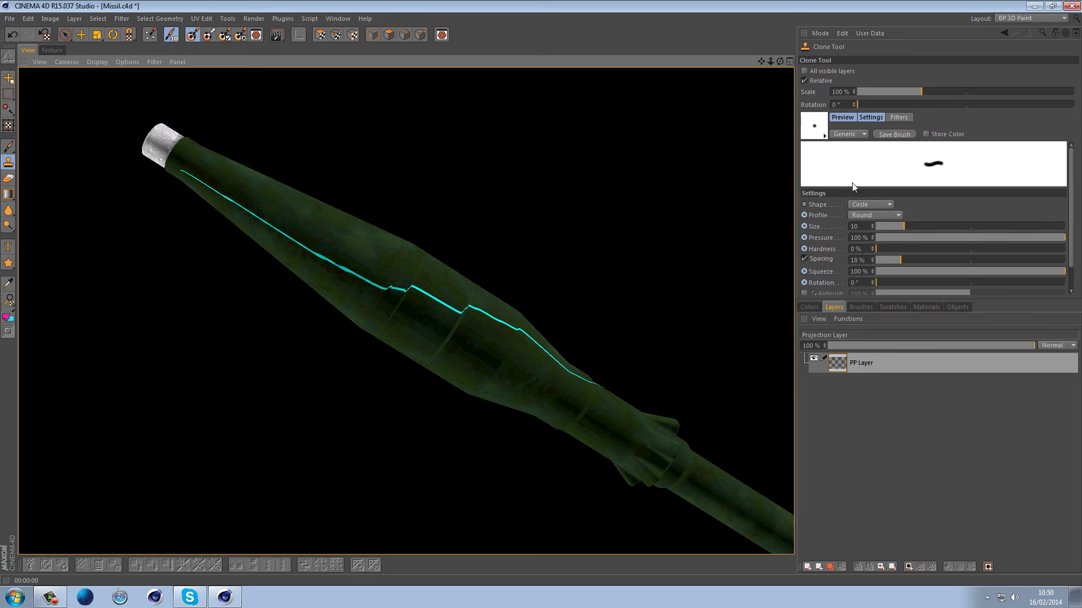
left_click_drag(903, 226, 921, 226)
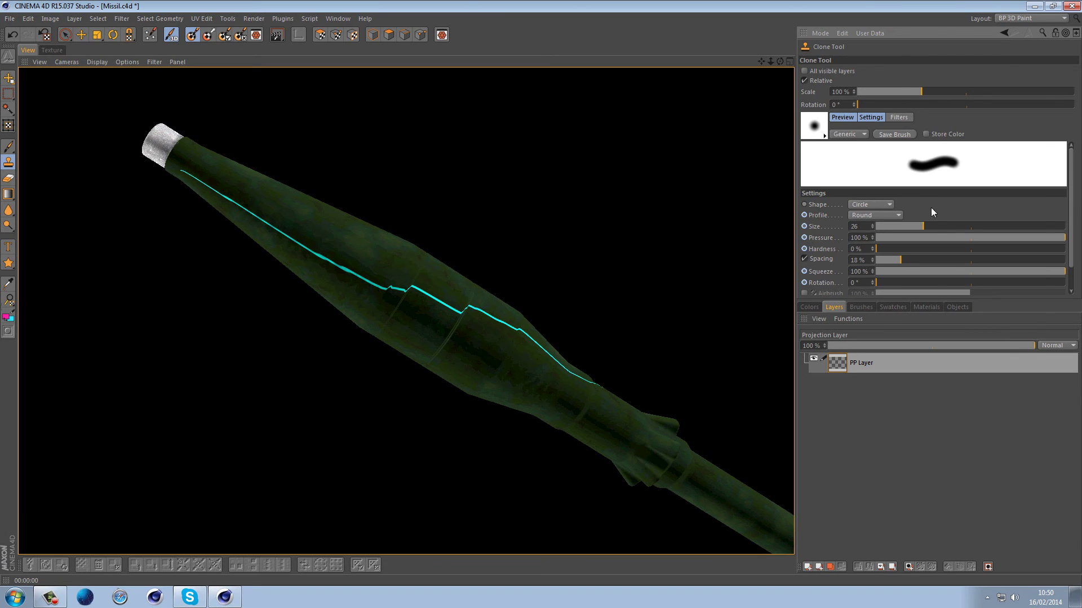
left_click(935, 225)
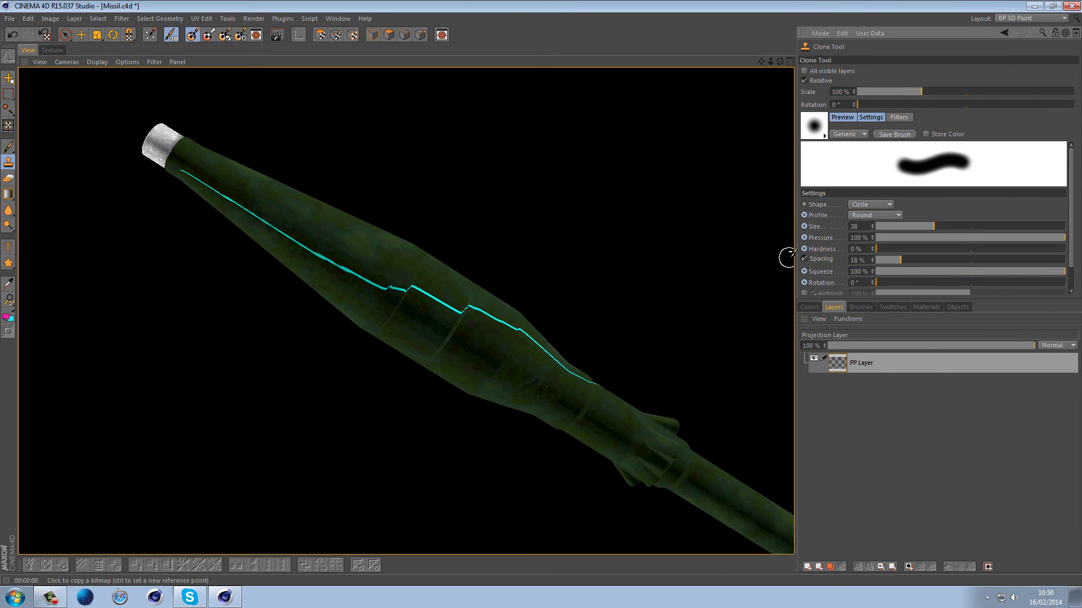
left_click(823, 131)
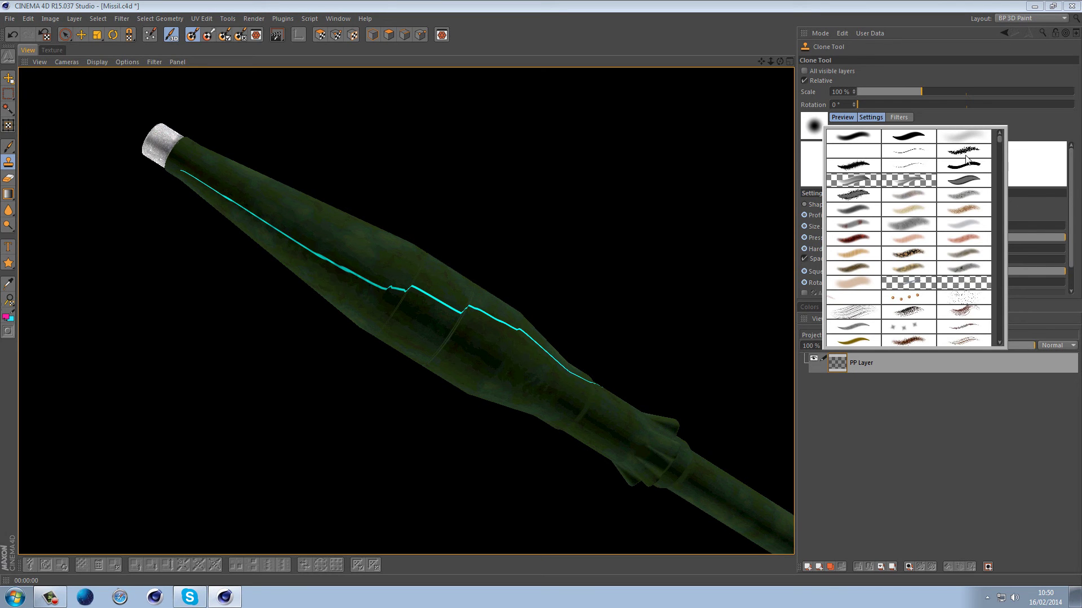
- Choose the charcoal brush preset at Size 30 with Spacing 35 % and Pressure 50 %
left_click(863, 194)
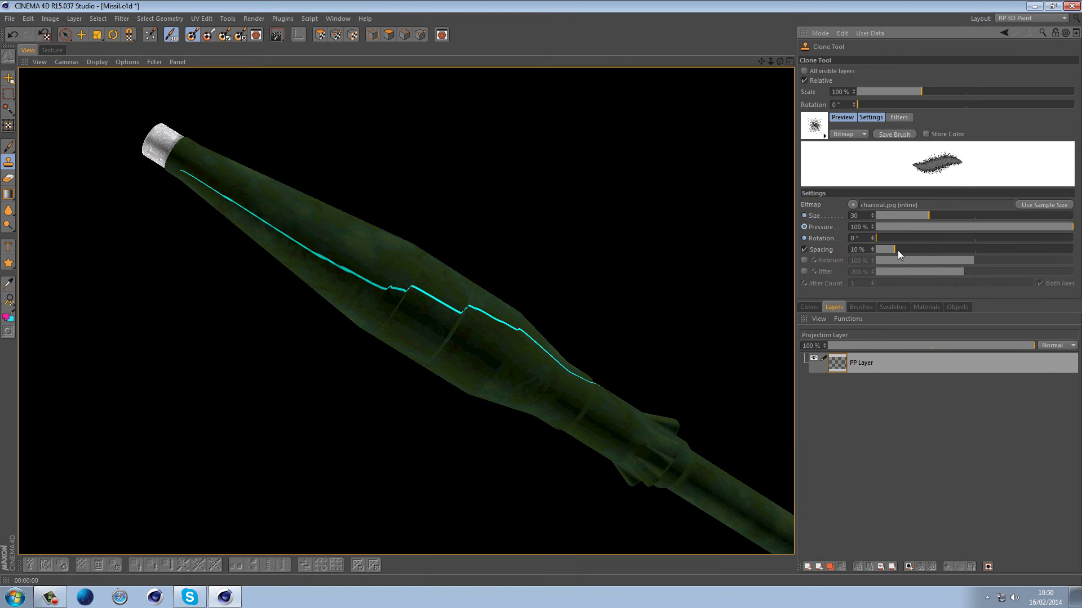
mouse_move(897, 250)
left_mouse_down()
mouse_move(922, 252)
mouse_move(912, 255)
left_mouse_up()
mouse_move(928, 227)
left_mouse_down()
mouse_move(903, 223)
mouse_move(952, 226)
left_mouse_up()
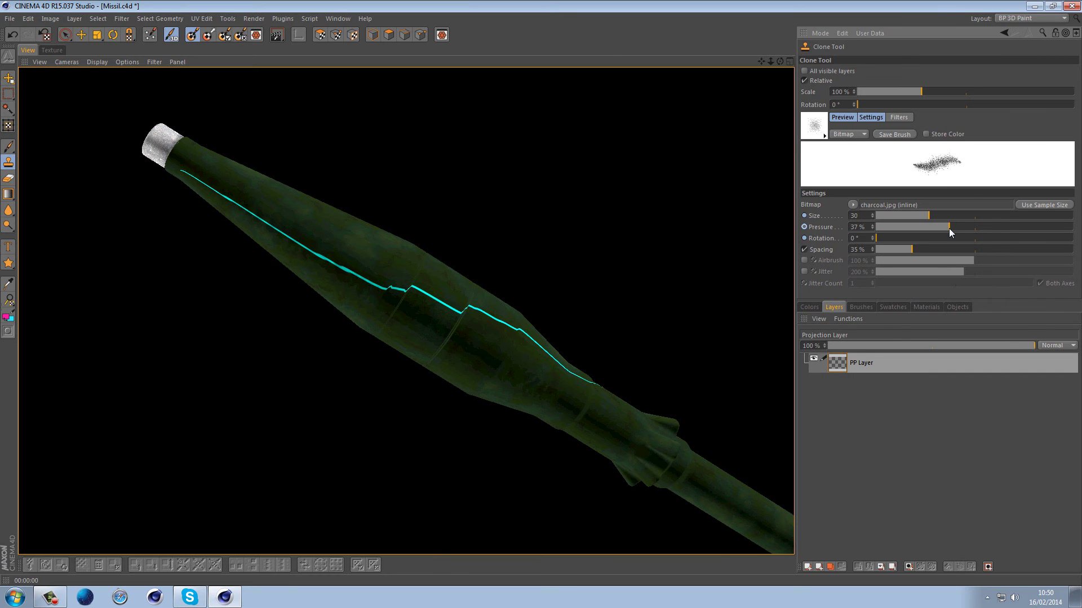
left_click_drag(949, 228, 980, 229)
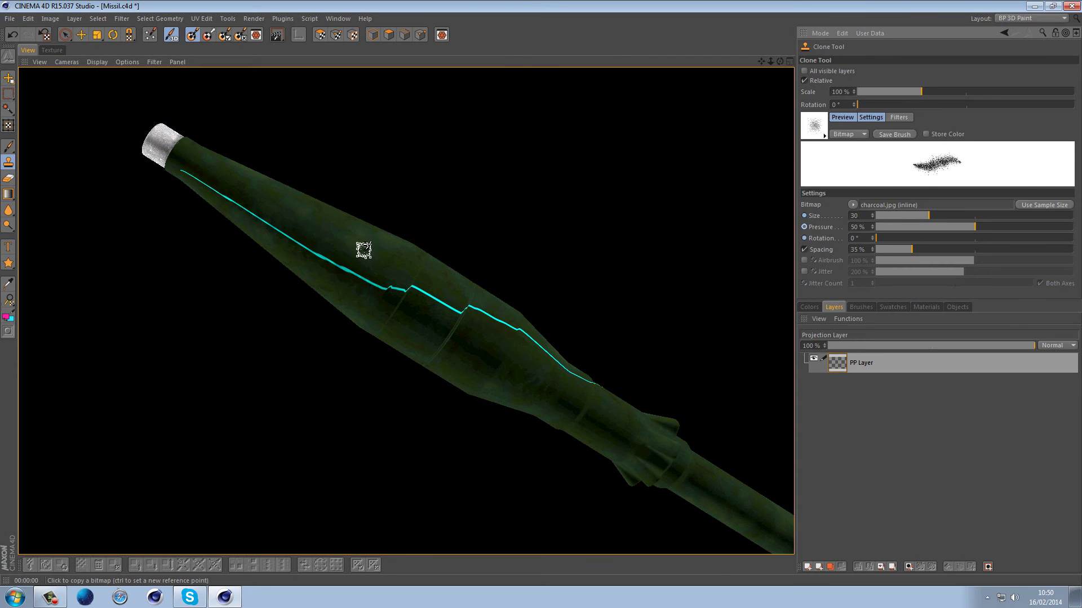
- Clone green hull over the first stretches of the cyan seam, raising pressure to 86 %
mouse_move(341, 264)
left_mouse_down()
mouse_move(314, 245)
mouse_move(343, 267)
mouse_move(316, 245)
mouse_move(339, 266)
mouse_move(359, 250)
mouse_move(340, 262)
mouse_move(349, 273)
mouse_move(342, 252)
mouse_move(361, 255)
mouse_move(335, 237)
mouse_move(325, 268)
mouse_move(358, 241)
left_mouse_up()
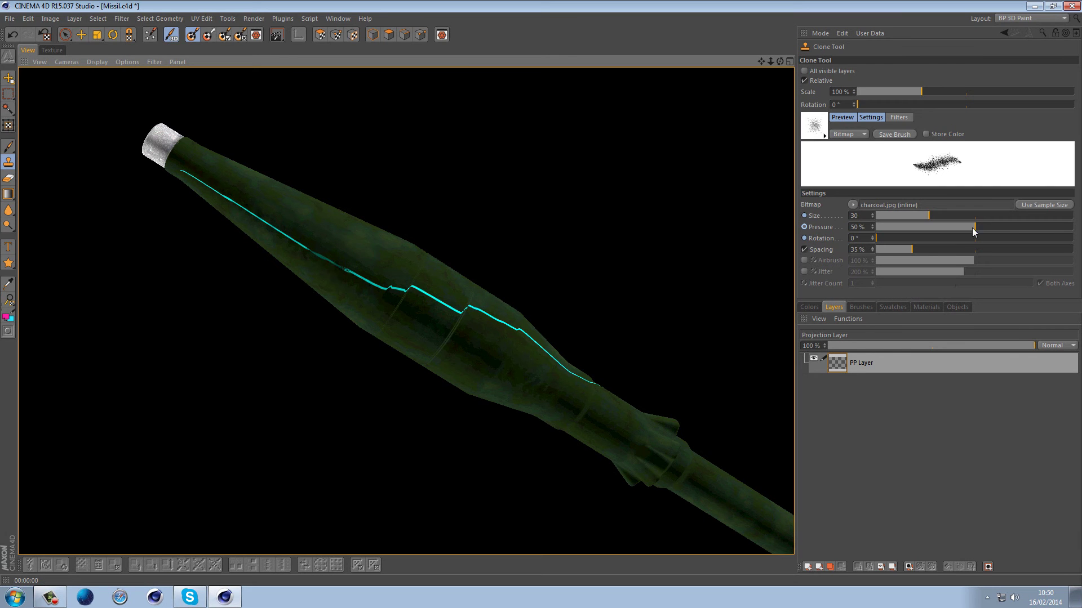
left_click_drag(1023, 229, 1045, 228)
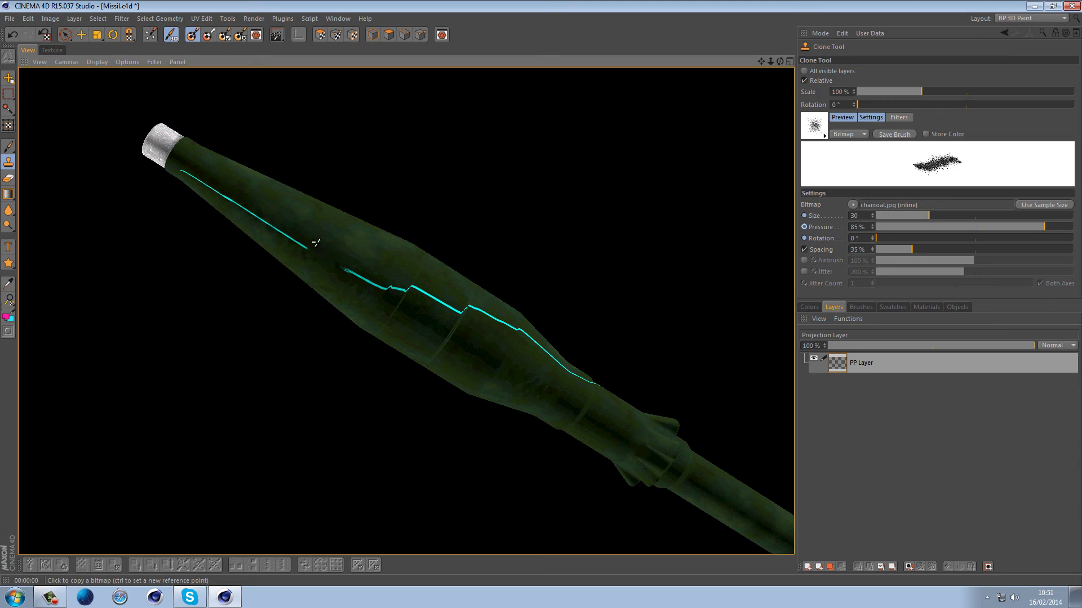
mouse_move(315, 242)
left_mouse_down()
mouse_move(292, 227)
mouse_move(308, 244)
mouse_move(293, 230)
mouse_move(298, 246)
mouse_move(286, 226)
mouse_move(192, 169)
left_mouse_up()
left_click(343, 251)
mouse_move(345, 270)
left_mouse_down()
mouse_move(434, 291)
mouse_move(400, 282)
mouse_move(427, 286)
mouse_move(404, 282)
mouse_move(461, 310)
mouse_move(431, 286)
mouse_move(469, 310)
mouse_move(382, 253)
mouse_move(452, 303)
mouse_move(493, 308)
mouse_move(456, 300)
mouse_move(485, 318)
mouse_move(465, 297)
mouse_move(485, 308)
mouse_move(456, 310)
mouse_move(495, 308)
mouse_move(465, 299)
mouse_move(547, 349)
mouse_move(496, 320)
mouse_move(527, 340)
left_mouse_up()
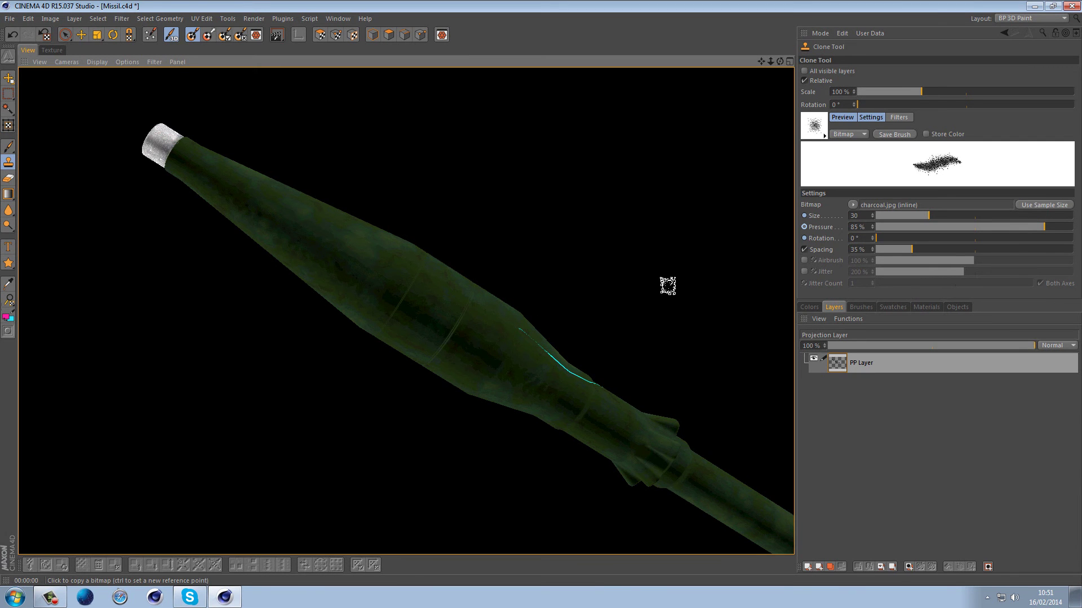
- Frame the remaining seam side-on and re-render the Raybrush view
left_click_drag(667, 285, 575, 338, "alt")
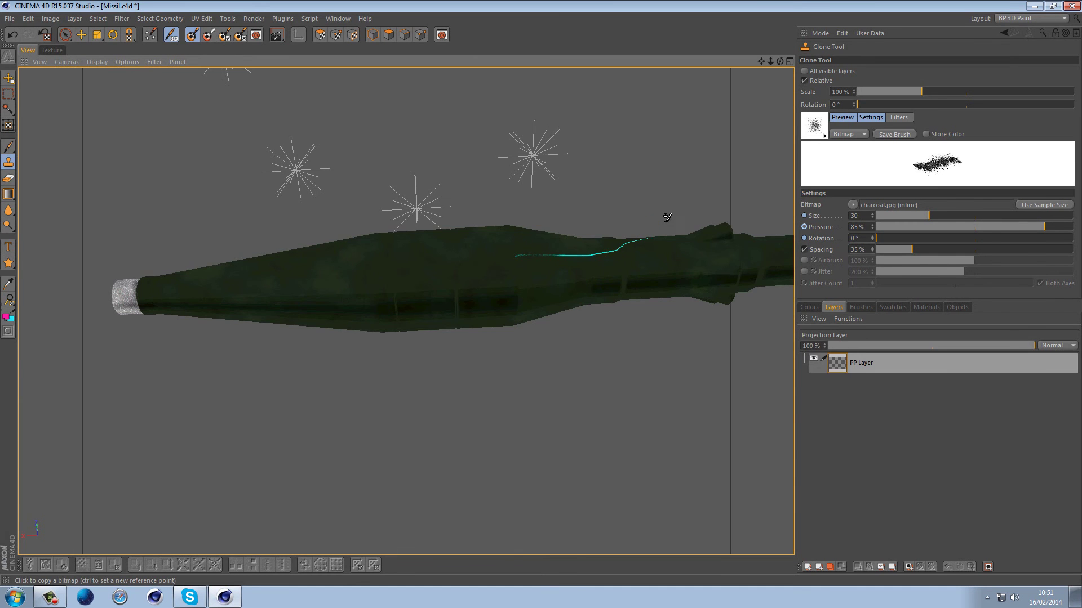
middle_click_drag(666, 217, 546, 305, "alt")
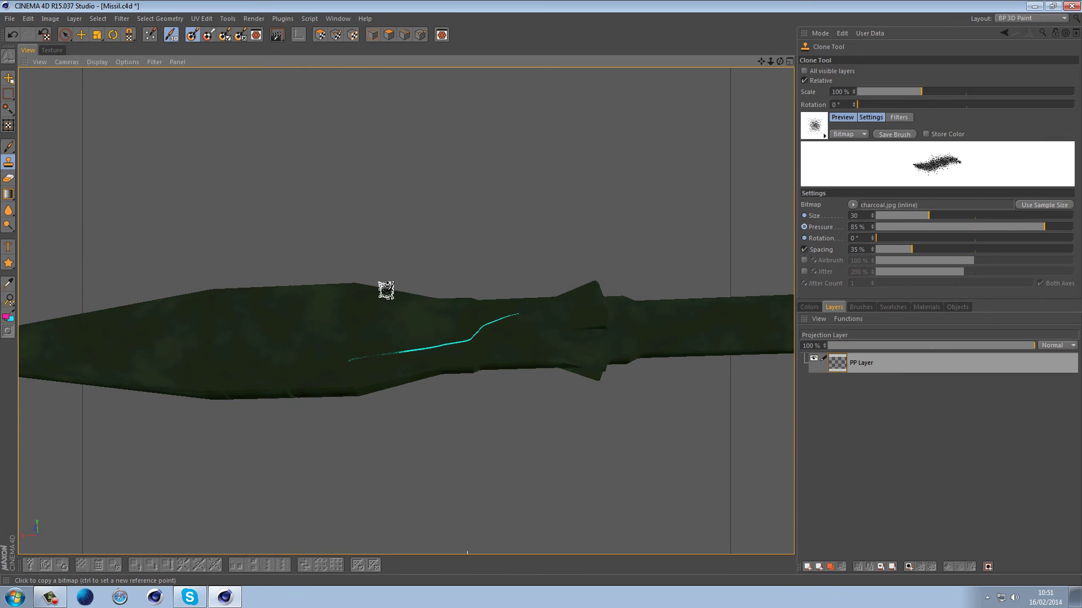
left_click(276, 19)
mouse_move(253, 18)
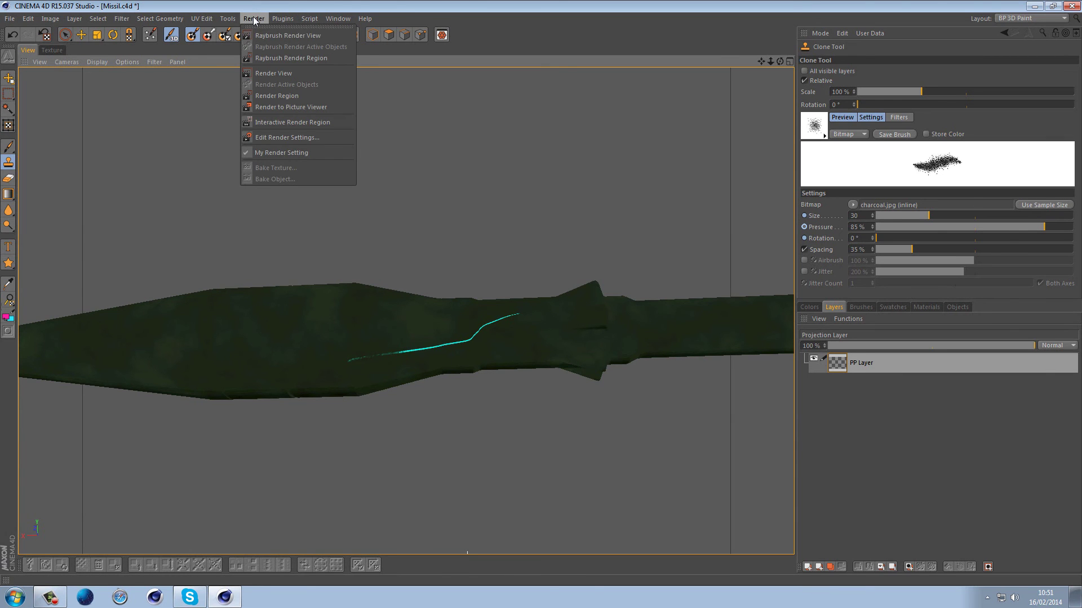
left_click(265, 36)
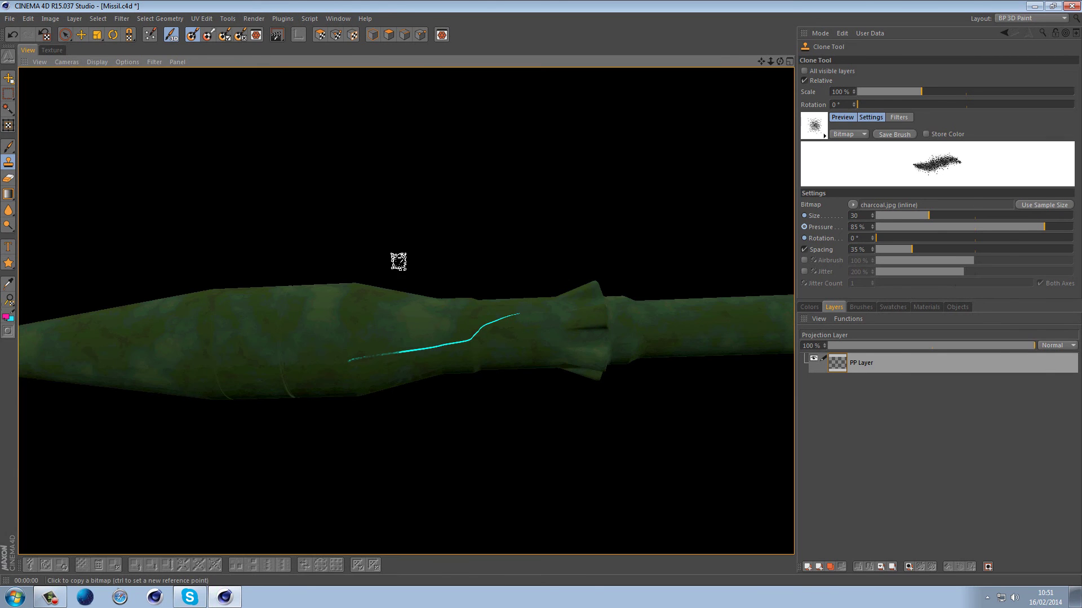
- Paint along the seam, undo the stray white stroke, and clone over the left tail
left_click_drag(348, 363, 396, 351)
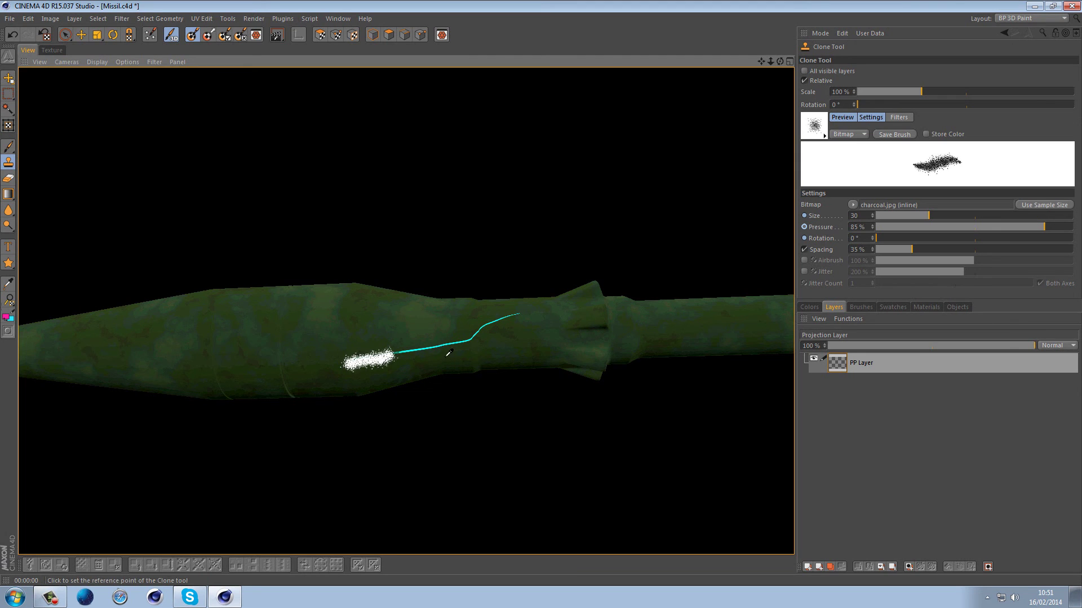
key("ctrl+z")
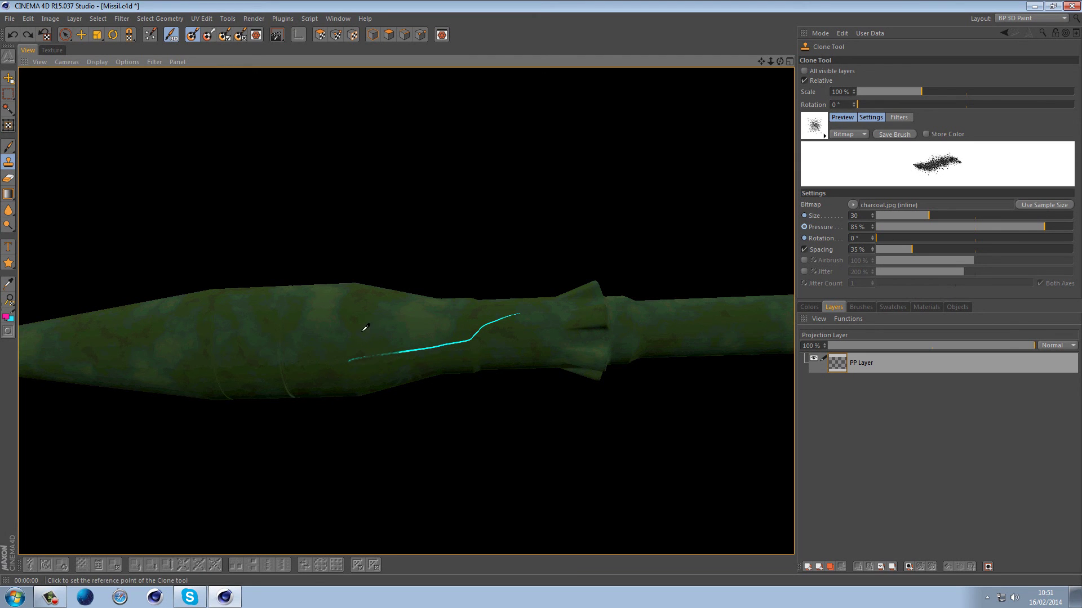
left_click(343, 362)
left_click_drag(353, 357, 412, 351)
- Raise pressure to 100 % and clone away the remaining cyan seam ends
left_click_drag(1044, 227, 1073, 227)
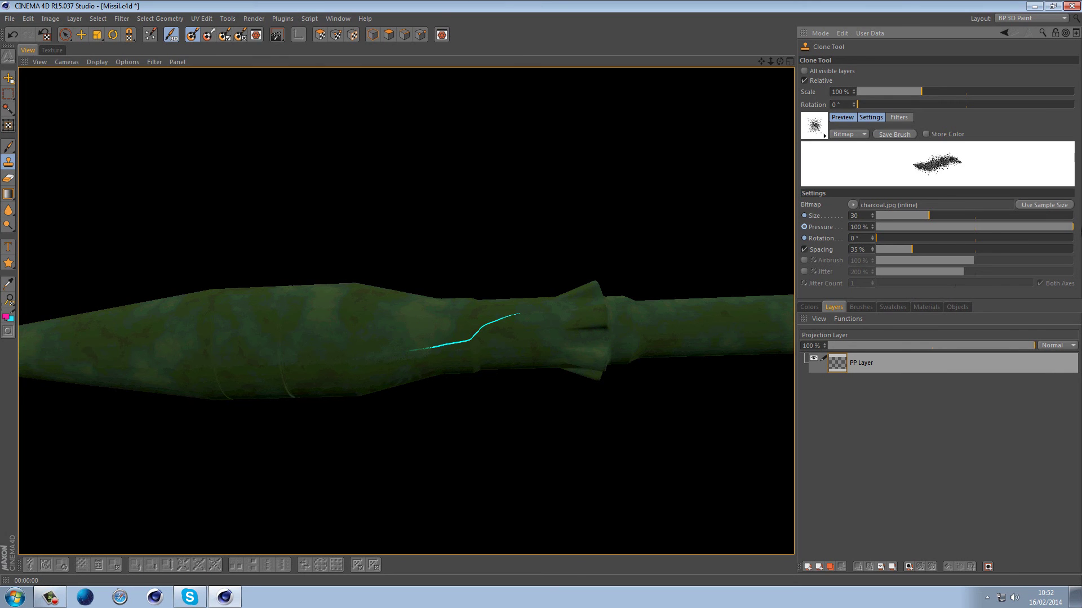
left_click(409, 338)
left_click_drag(417, 346, 437, 345)
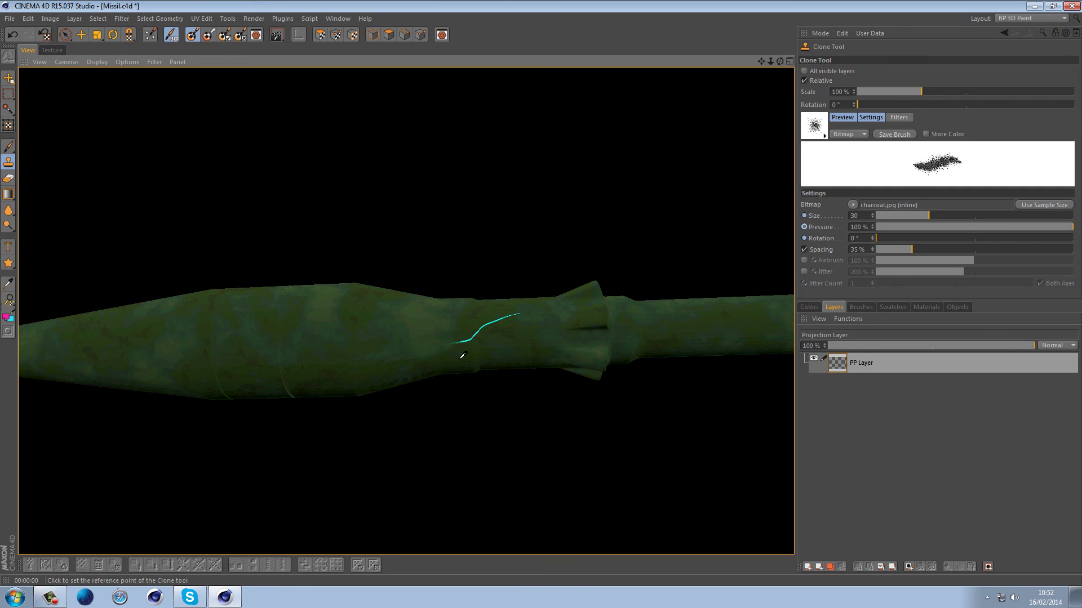
mouse_move(462, 355)
left_mouse_down()
mouse_move(480, 338)
mouse_move(447, 346)
mouse_move(481, 336)
mouse_move(485, 324)
mouse_move(506, 333)
mouse_move(492, 350)
mouse_move(499, 342)
mouse_move(475, 326)
mouse_move(500, 316)
mouse_move(471, 321)
mouse_move(529, 312)
left_mouse_up()
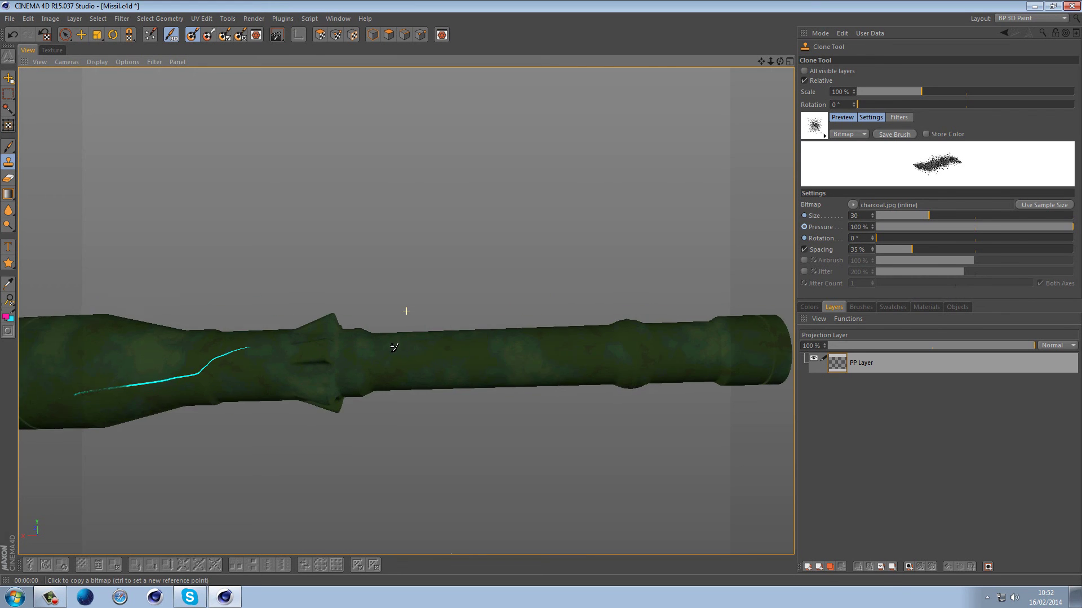
middle_click_drag(393, 347, 337, 336, "alt")
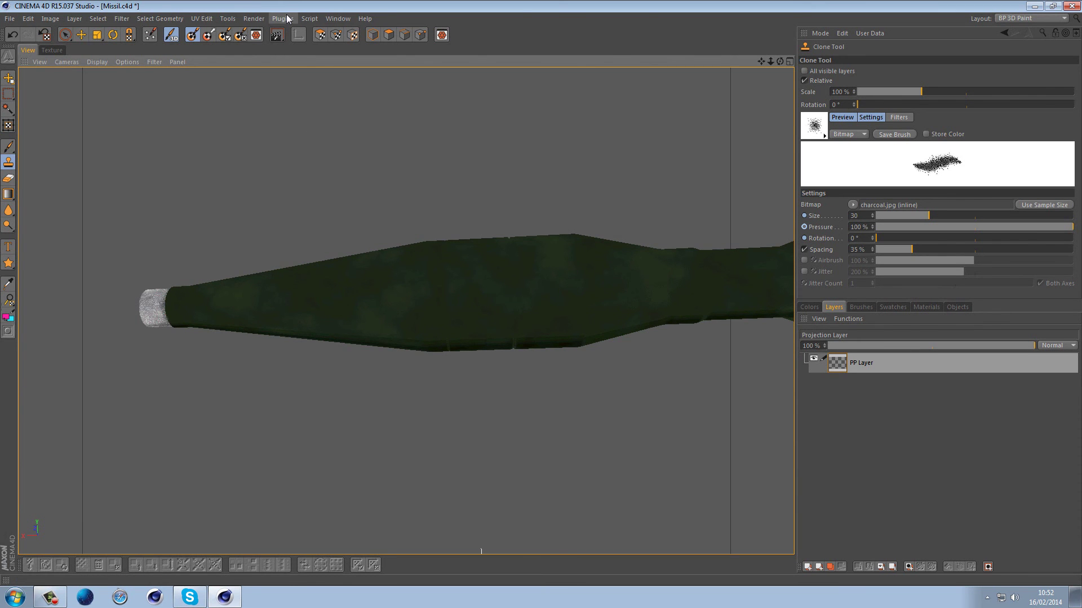
- Bake the projection paint into the diffuse texture, then come back to the BP 3D Paint layout
left_click(192, 35)
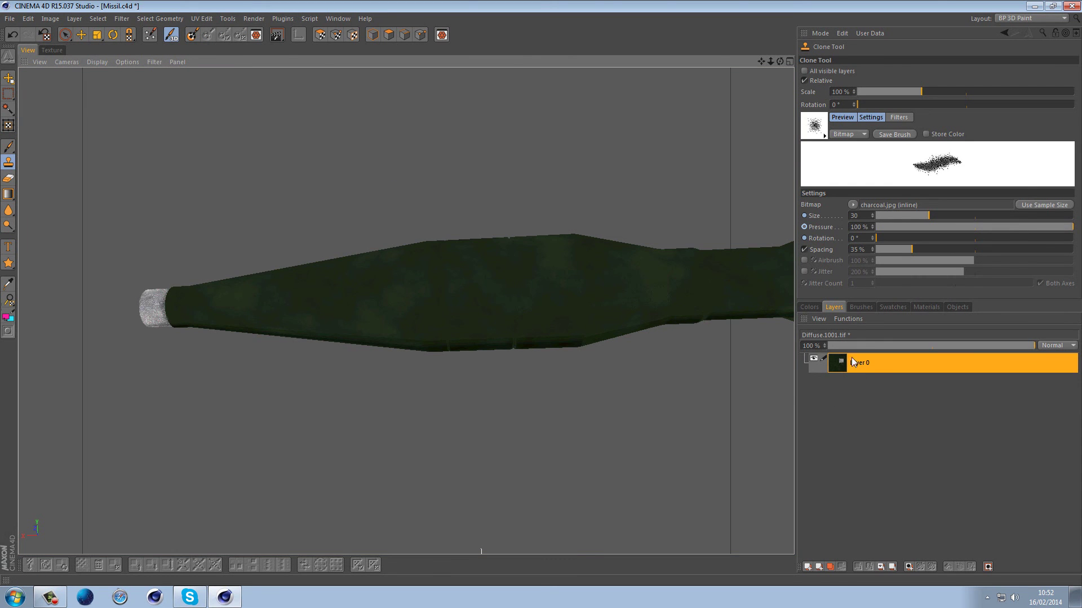
left_click(353, 235, "ctrl")
left_click(1009, 19)
left_click(1029, 111)
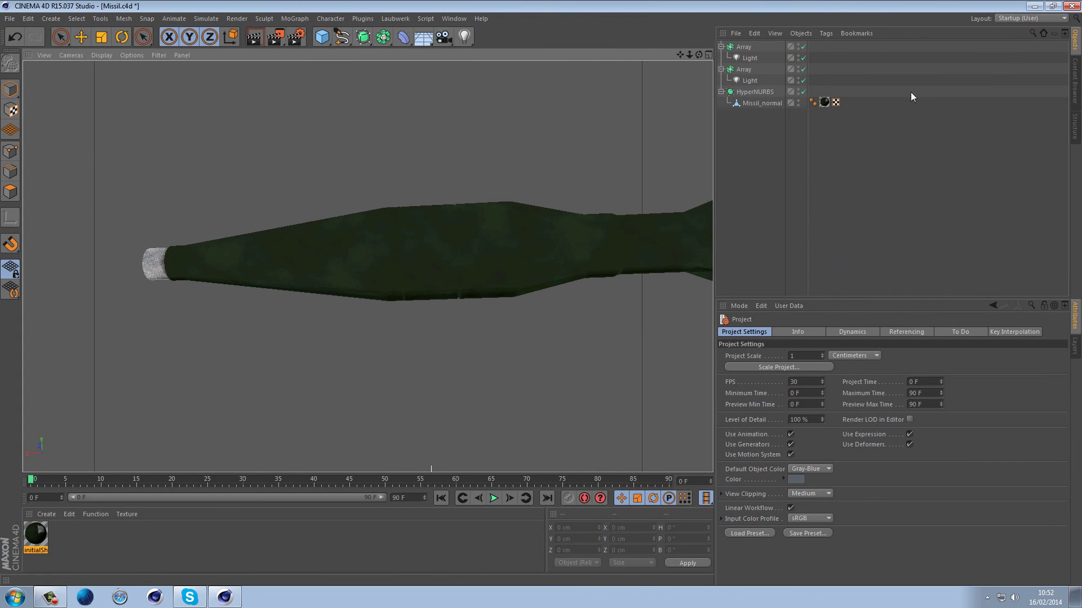
left_click(1020, 19)
left_click(1035, 43)
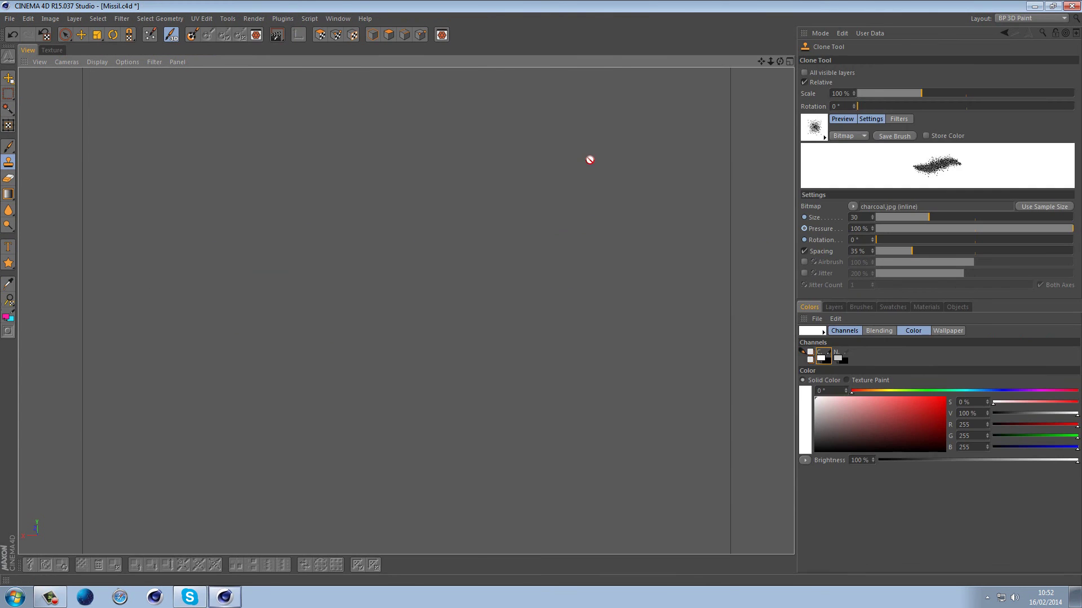
- Clone-paint darker patches over the missile's mid-section in a Raybrush render region, then return to Startup (User)
left_click(252, 18)
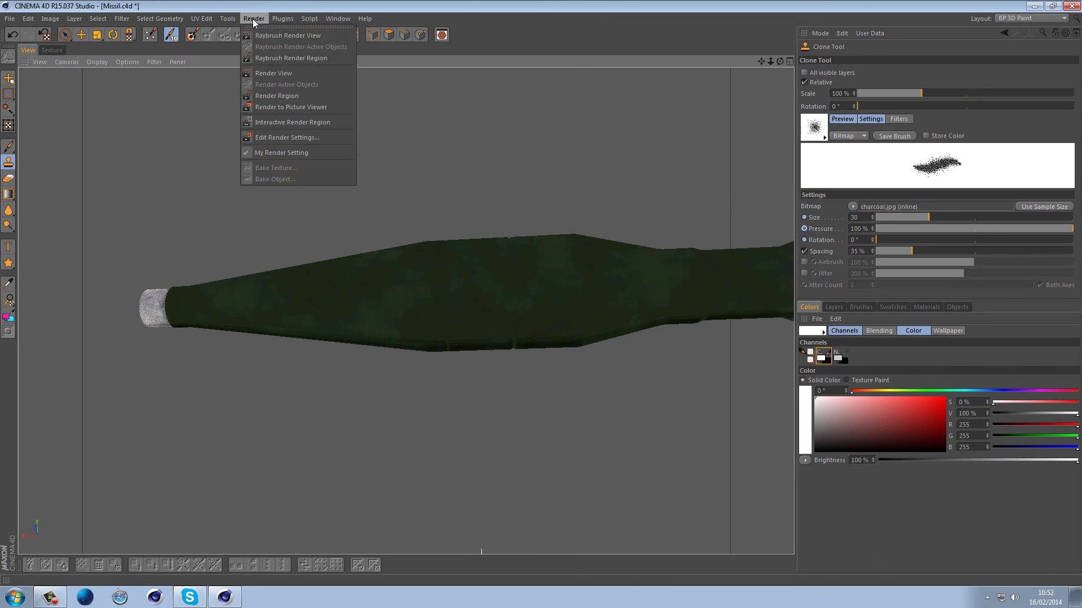
left_click(273, 71)
mouse_move(490, 271)
left_mouse_down()
mouse_move(459, 258)
mouse_move(295, 290)
mouse_move(437, 306)
mouse_move(755, 261)
mouse_move(584, 314)
mouse_move(254, 290)
mouse_move(197, 333)
mouse_move(237, 246)
mouse_move(572, 336)
mouse_move(543, 299)
mouse_move(733, 262)
left_mouse_up()
left_click(1008, 19)
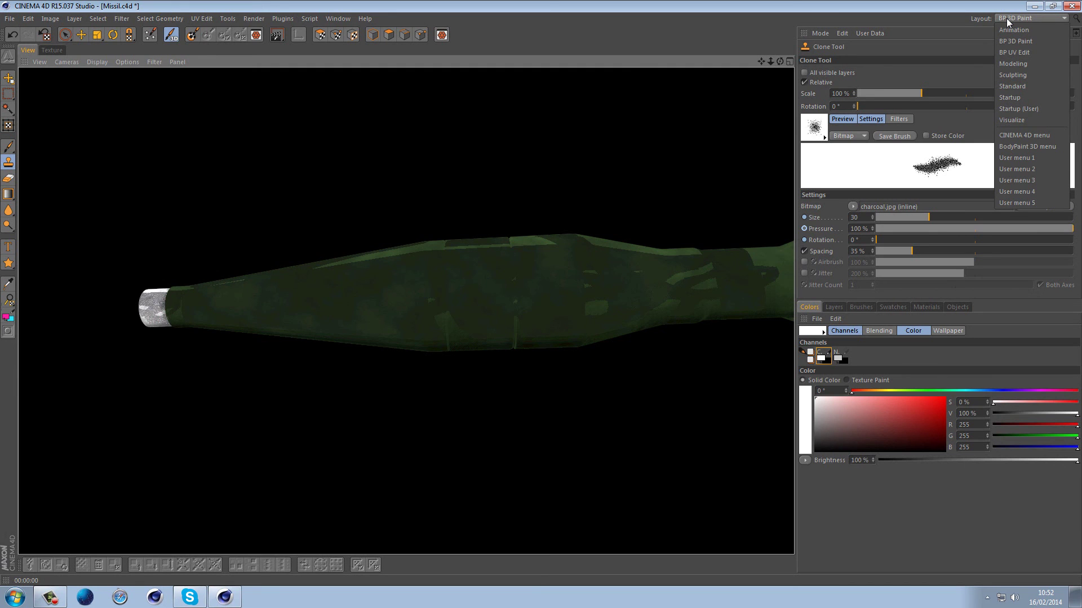
left_click(1031, 107)
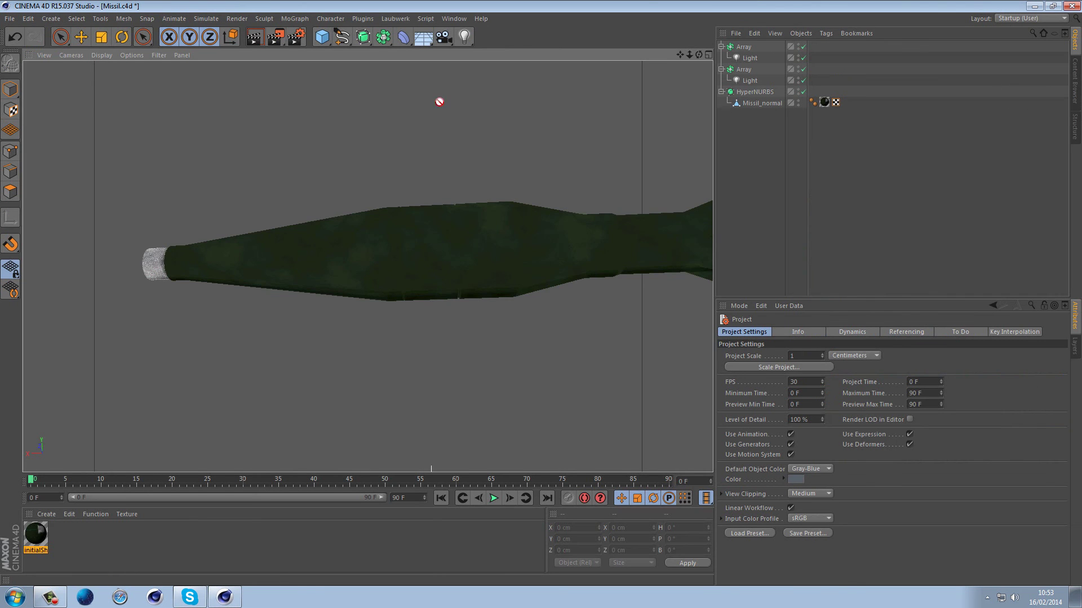
- In Model mode, render the missile, orbit and render again, ending on a diagonal whole-missile view
left_click(12, 90)
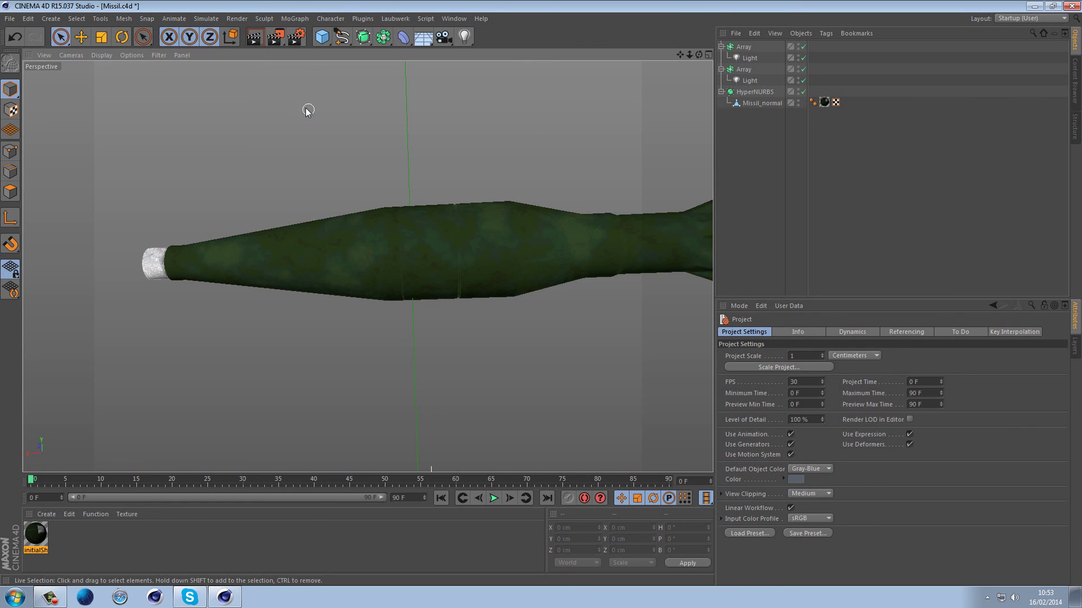
key("ctrl+r")
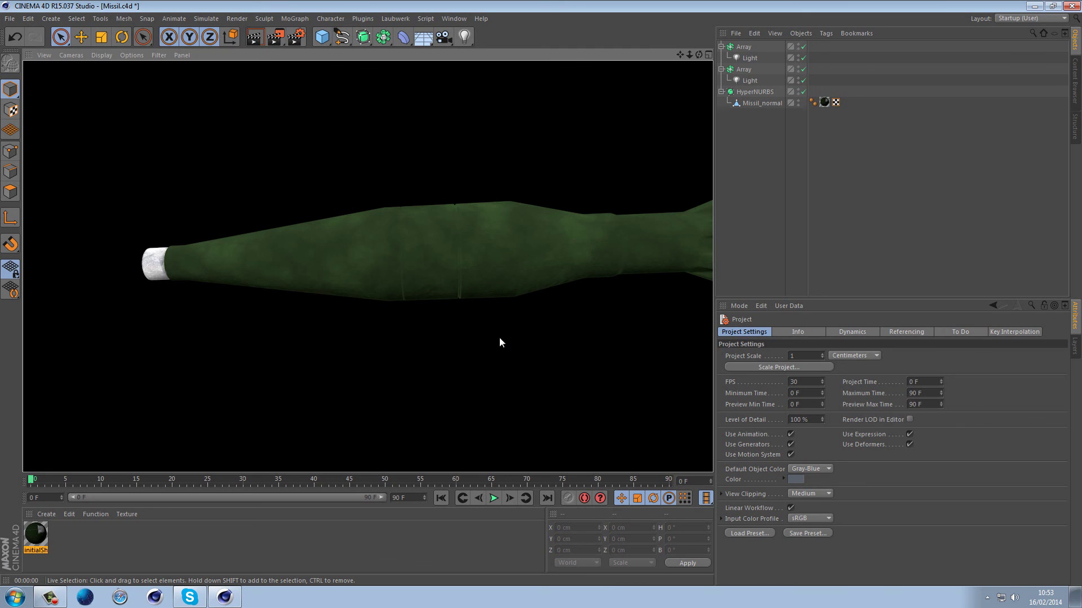
left_click_drag(572, 337, 439, 335, "alt")
left_click(254, 37)
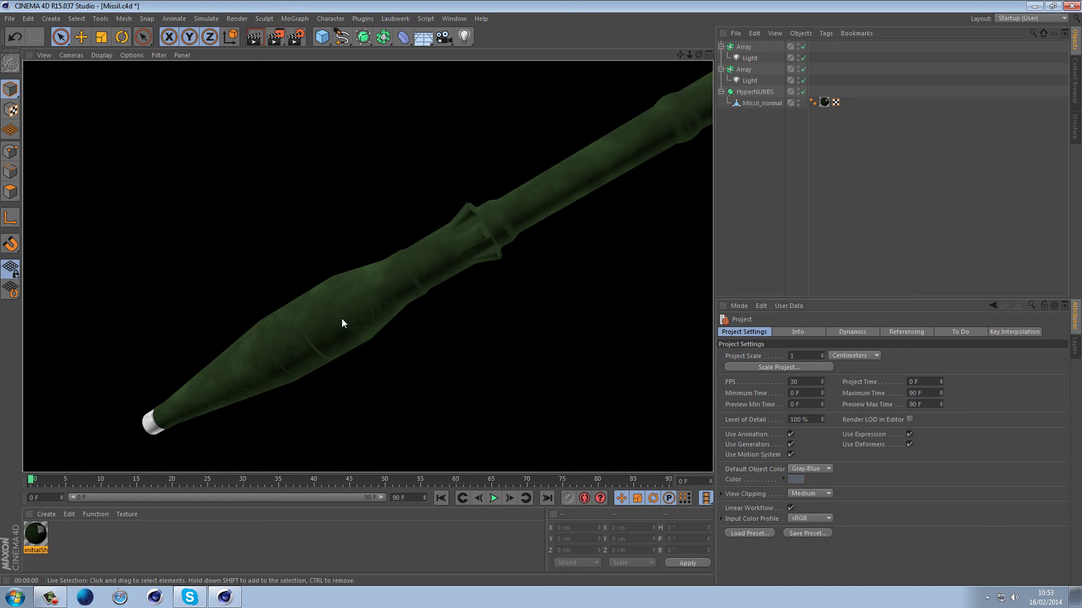
left_click_drag(231, 236, 467, 361, "alt")
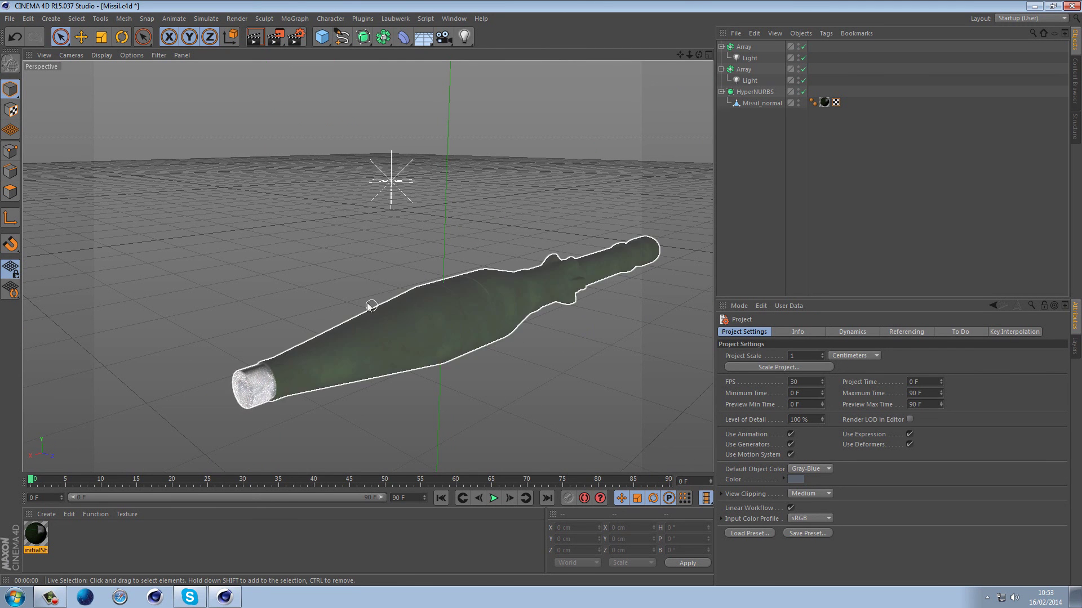
- Switch to the BP 3D Paint layout and show the scene's Materials list
left_click(1021, 18)
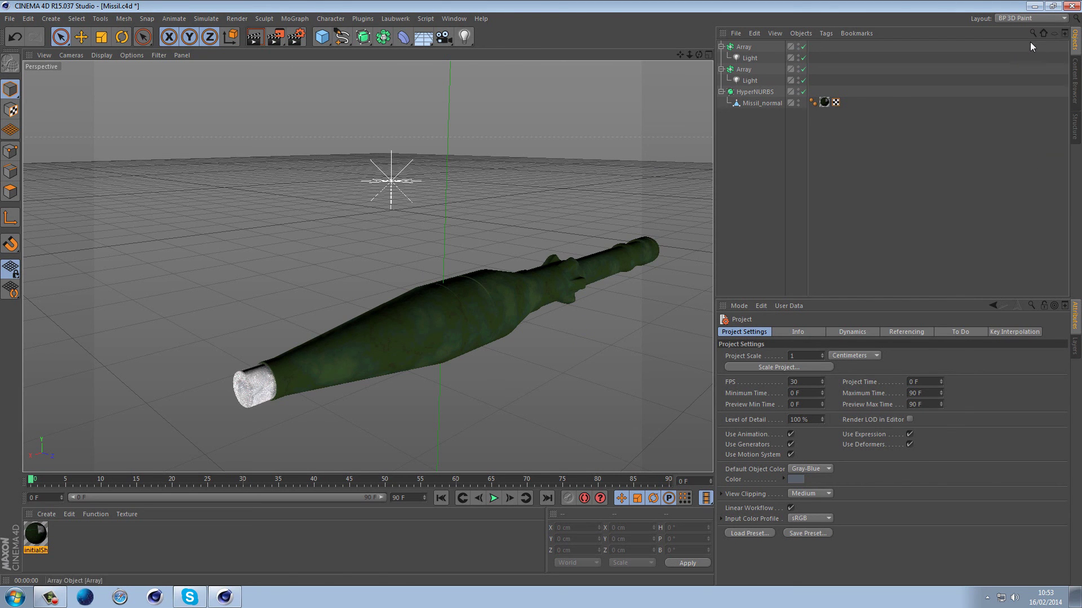
left_click(1030, 42)
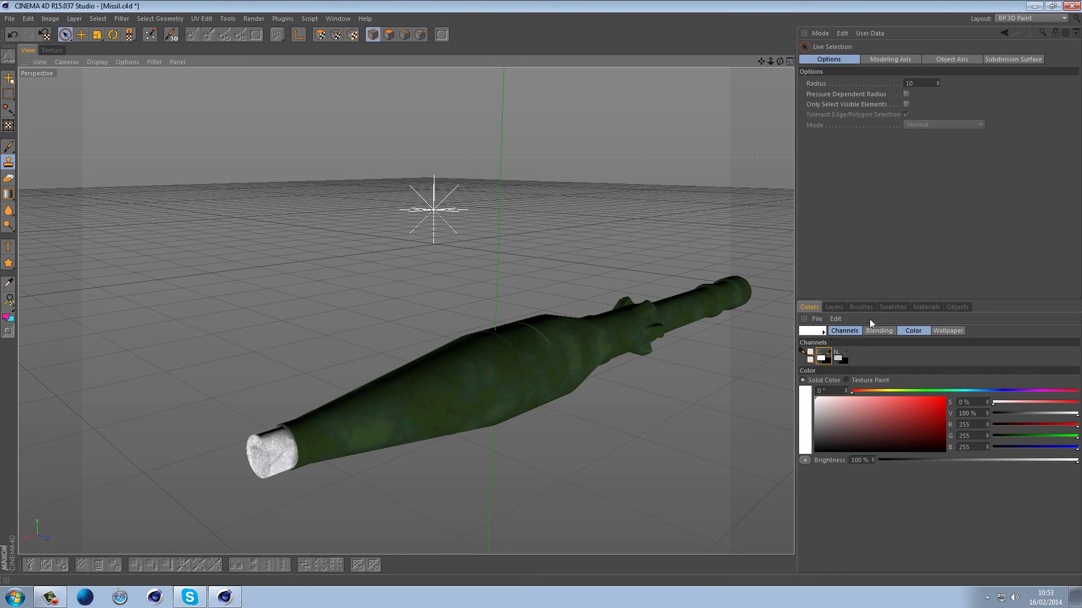
left_click(927, 307)
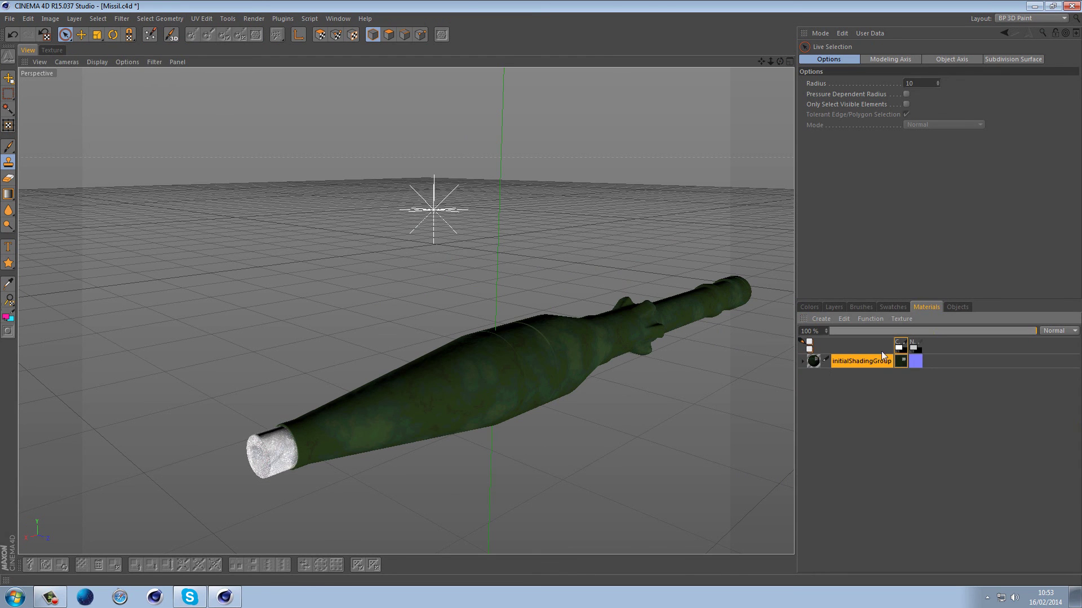
- Expand initialShadingGroup's Diffuse.1001.tif and Normal.1001.tif layers, activating Normal's Background, then Diffuse's Layer 0
left_click(803, 361)
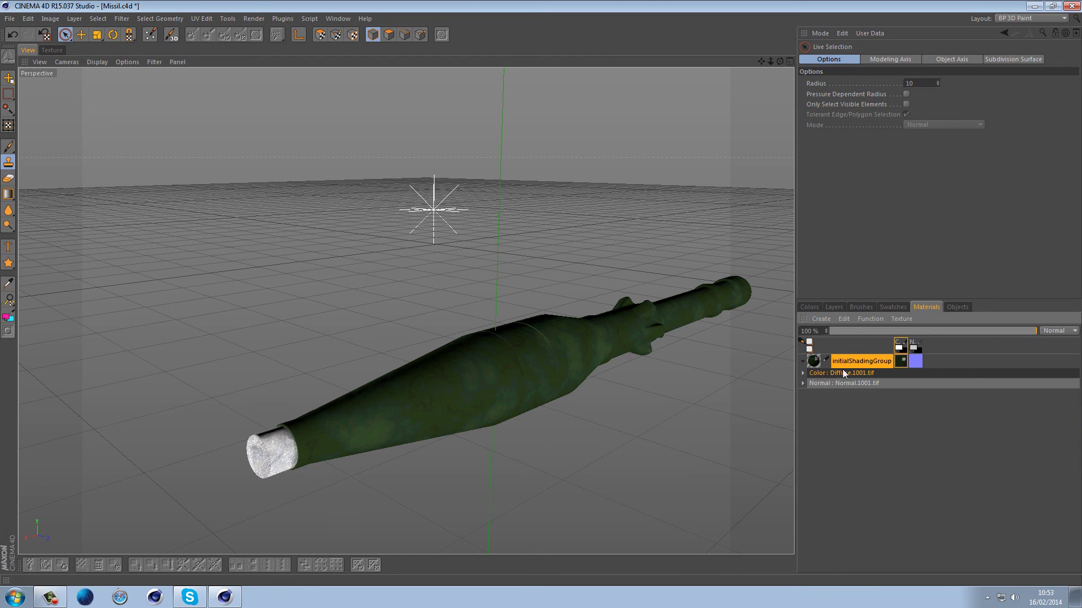
left_click(803, 373)
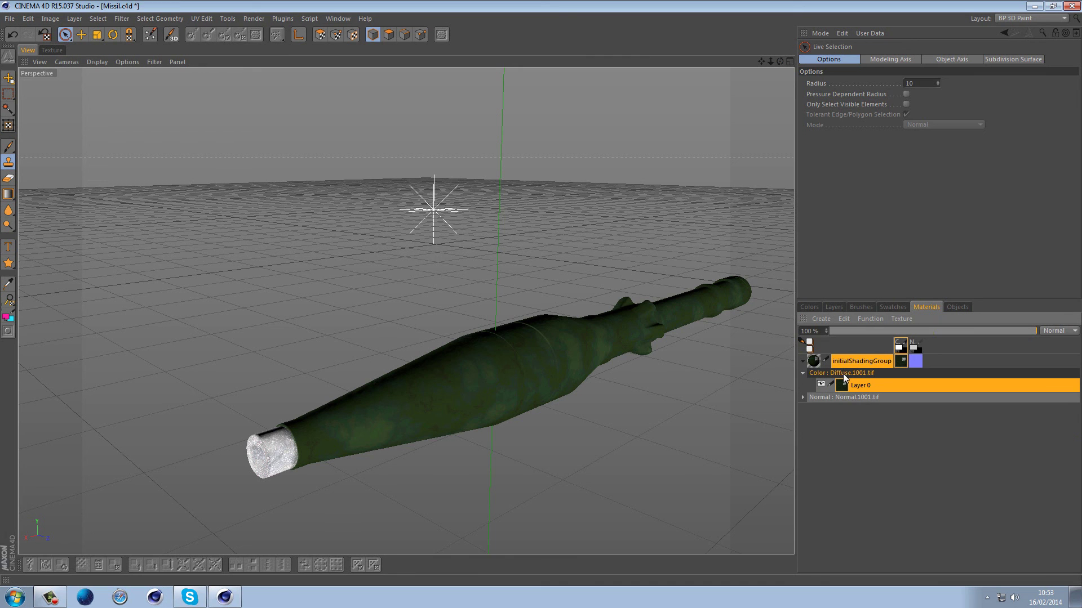
left_click(802, 397)
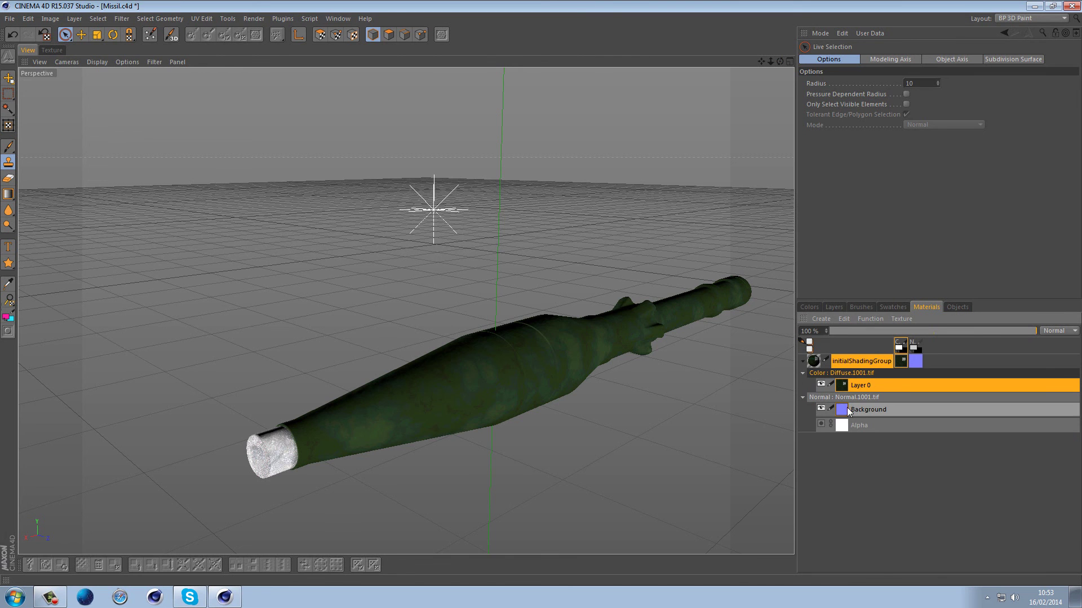
left_click(864, 409)
left_click(888, 386)
left_click(871, 319)
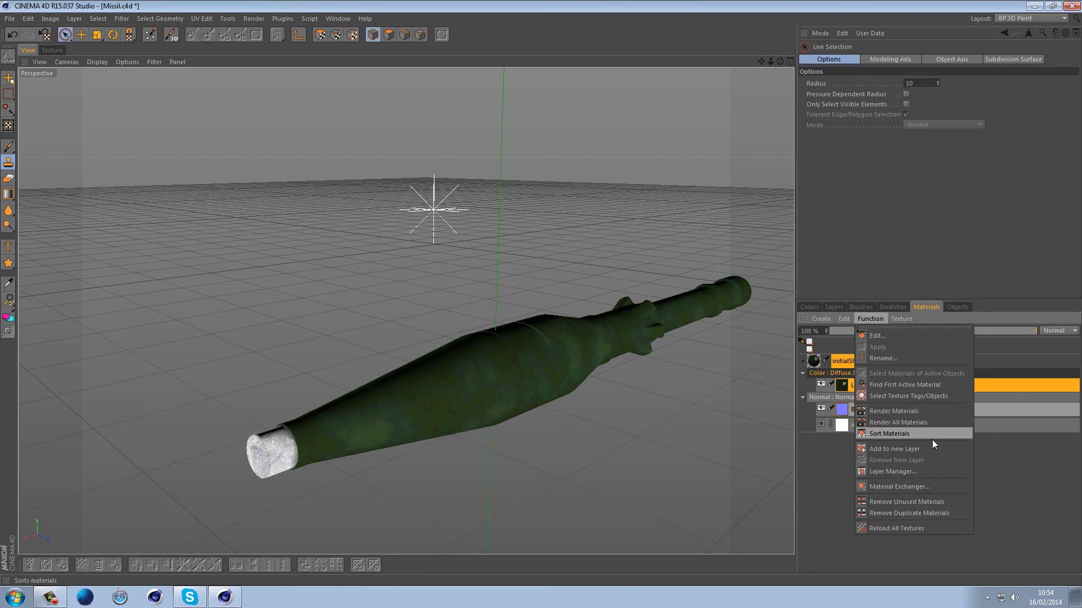
- Open the initialShadingGroup material's settings with Function > Edit
left_click(834, 358)
left_click(847, 360)
left_click(867, 319)
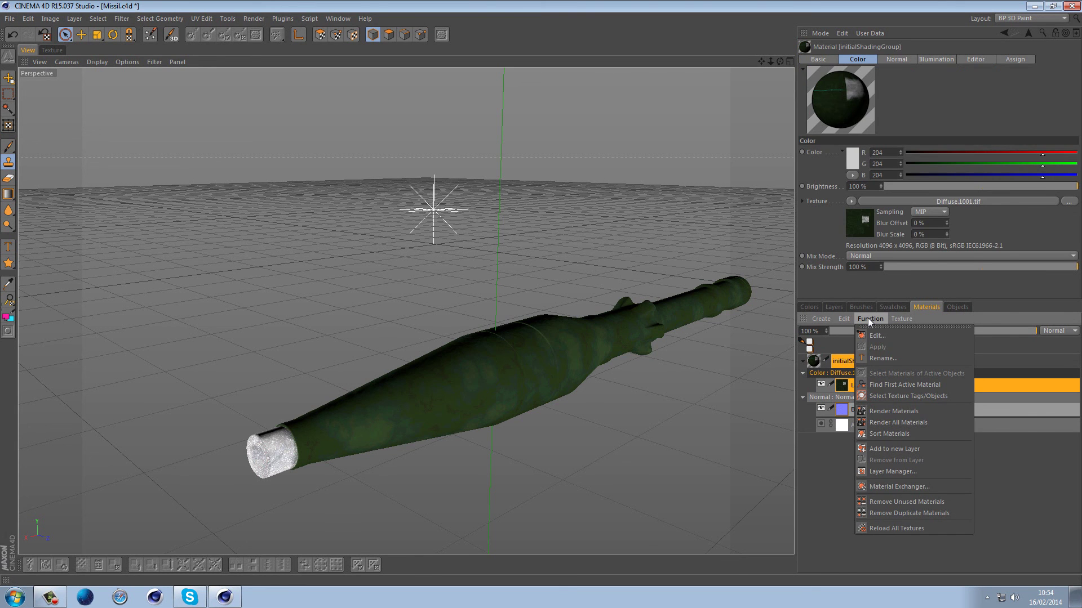
mouse_move(839, 320)
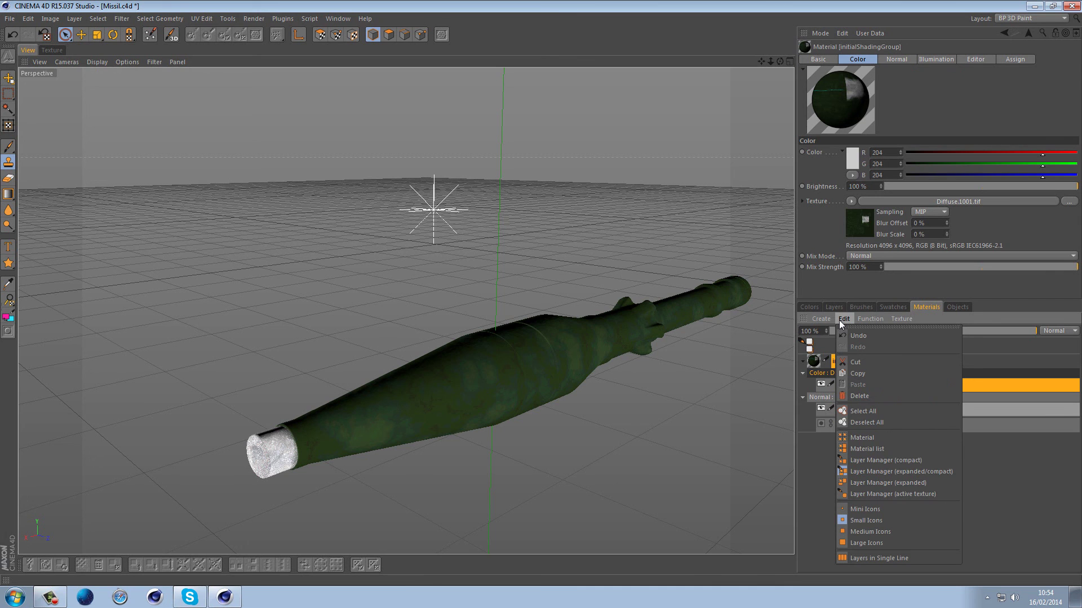
- Switch the Layer Manager from compact to full view and make the Normal map's Alpha layer active
left_click(915, 461)
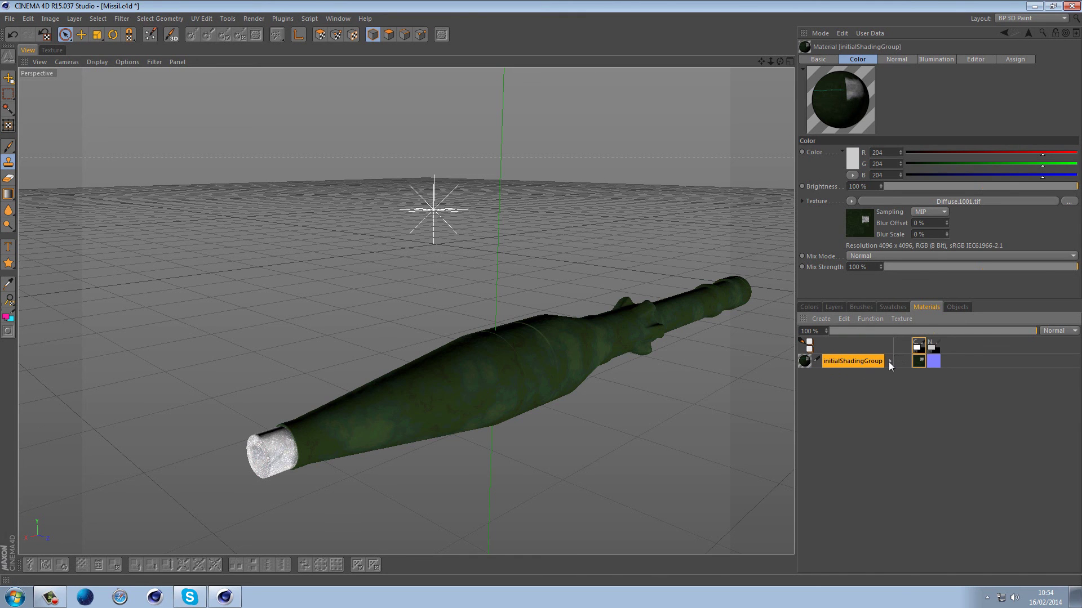
left_click(843, 323)
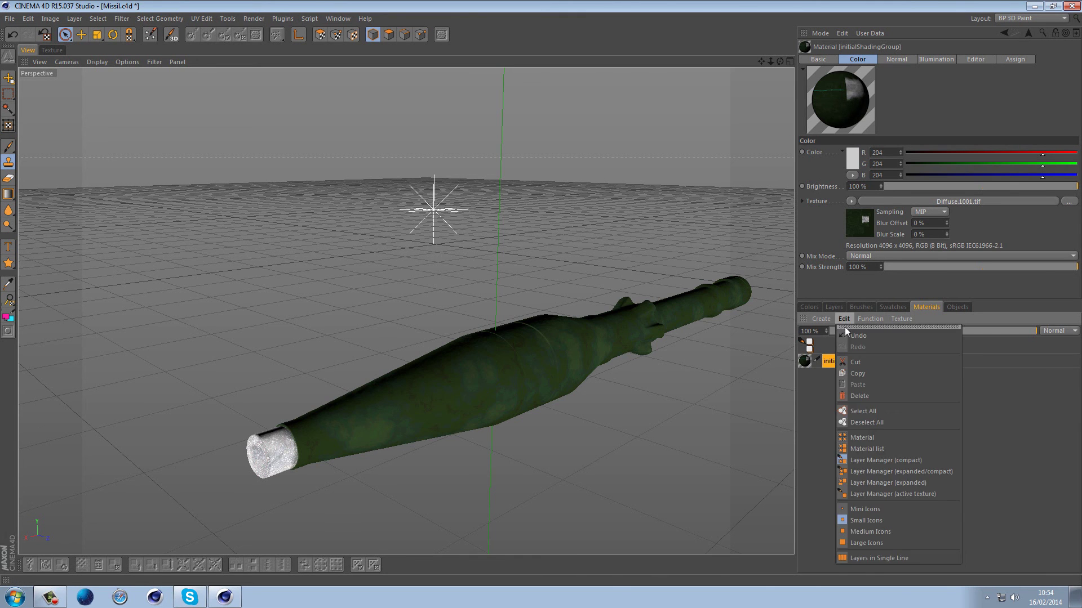
left_click(898, 473)
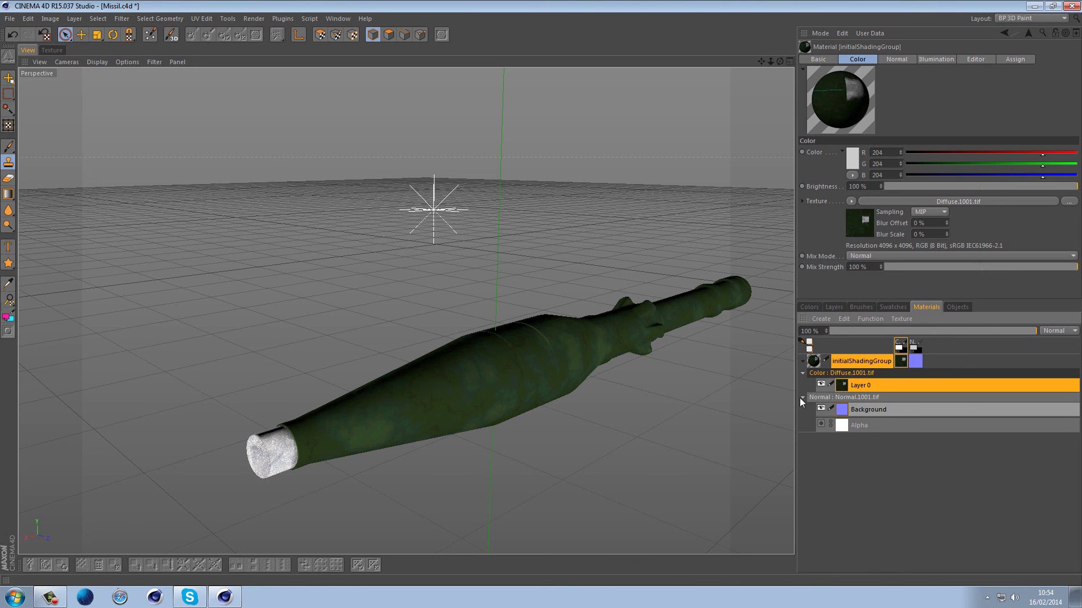
left_click(868, 425)
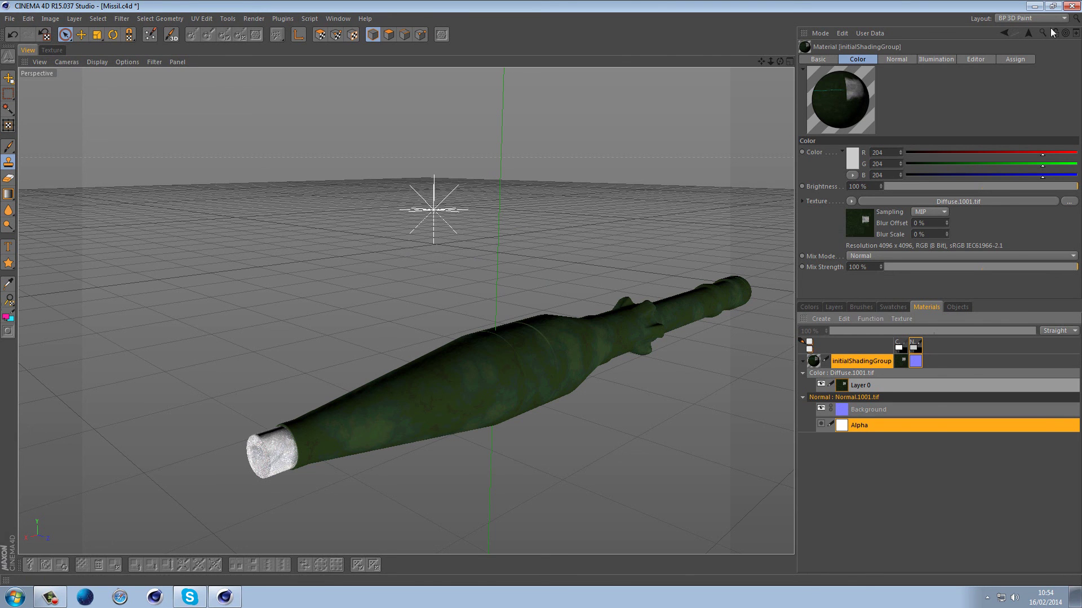
left_click(1025, 18)
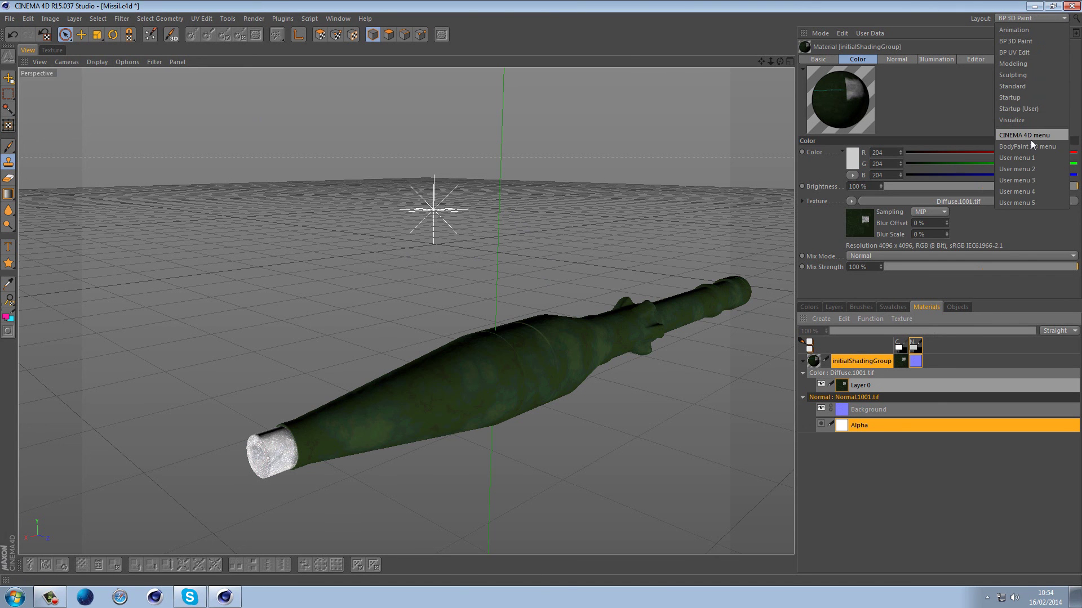
- Back in Startup (User), orbit to a nose-up view of the missile and render it
left_click(1032, 107)
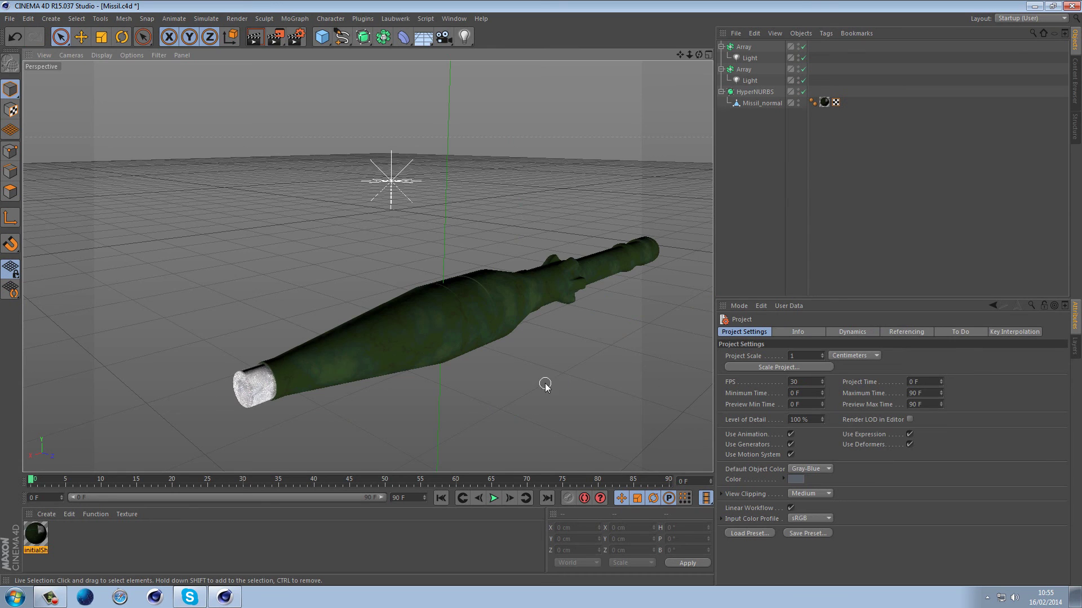
left_click_drag(545, 381, 357, 103, "alt")
left_click(254, 36)
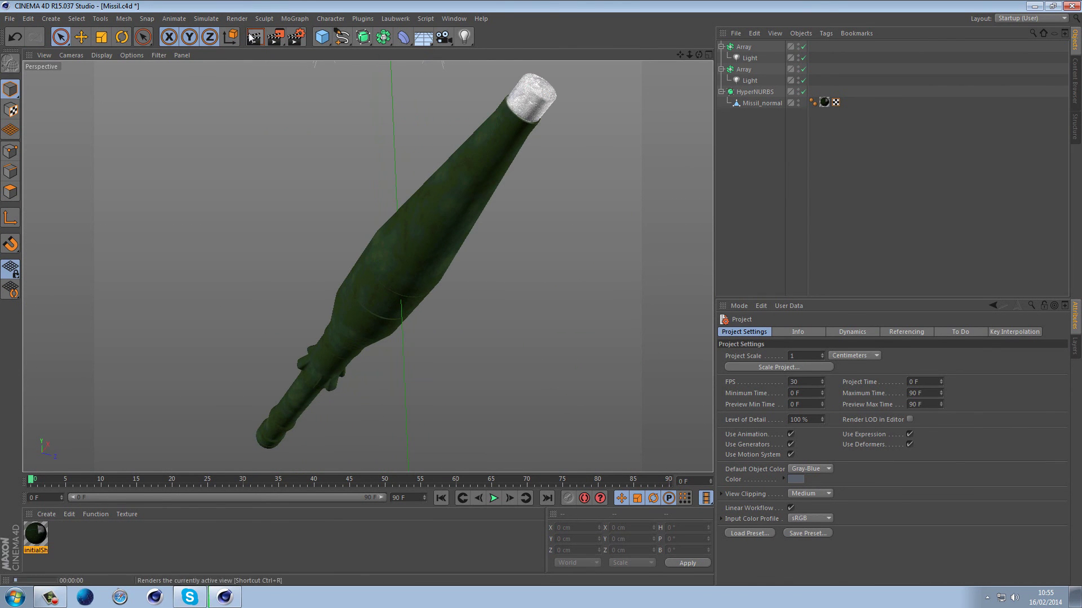